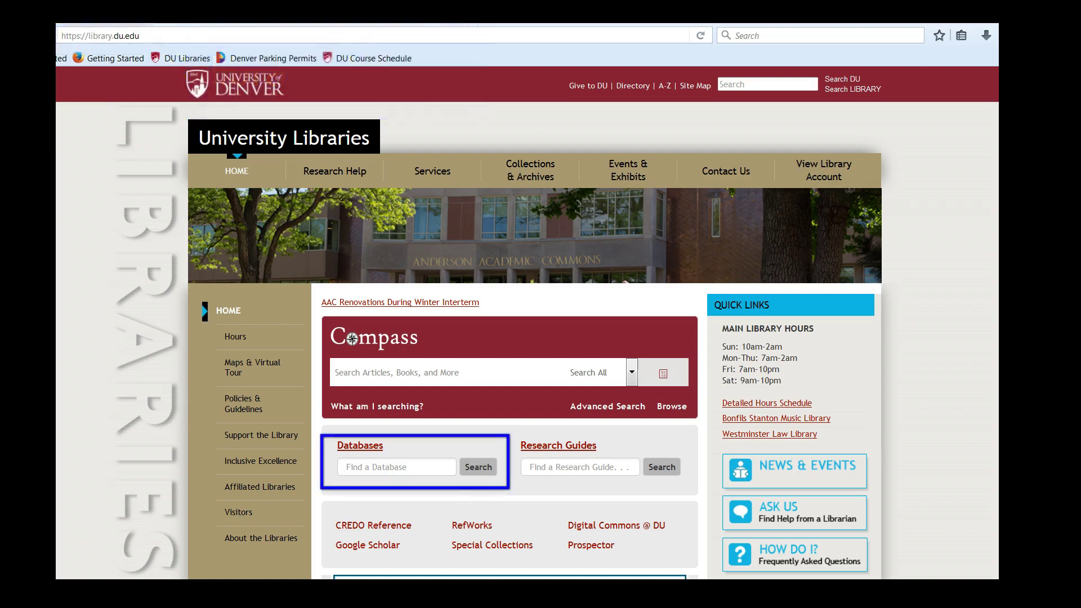
Search the library's Find a Database box for MEDLINE.
text(MEDLINE)
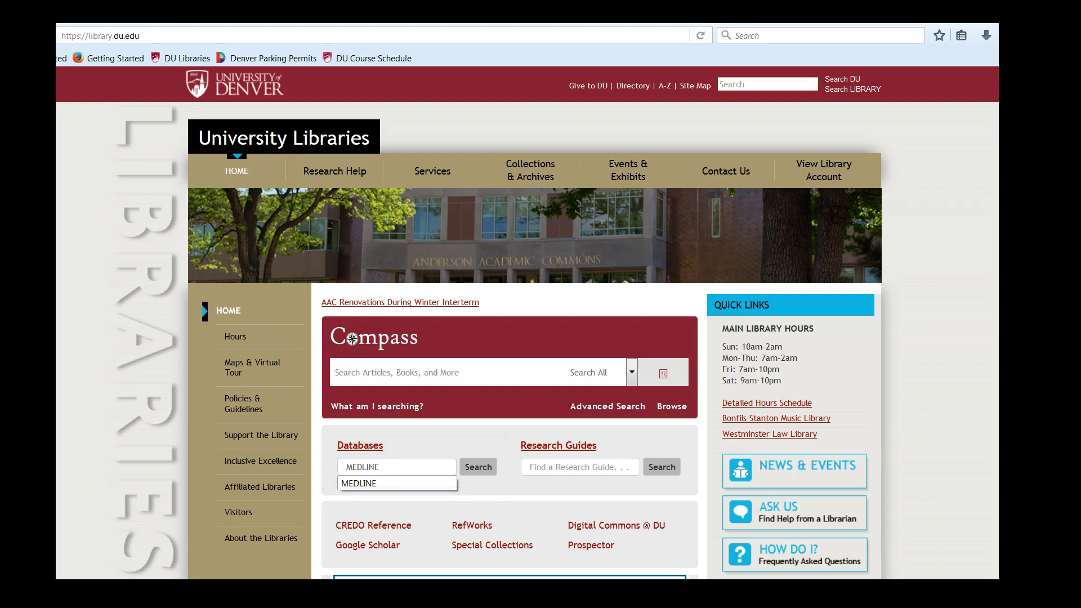
key(Return)
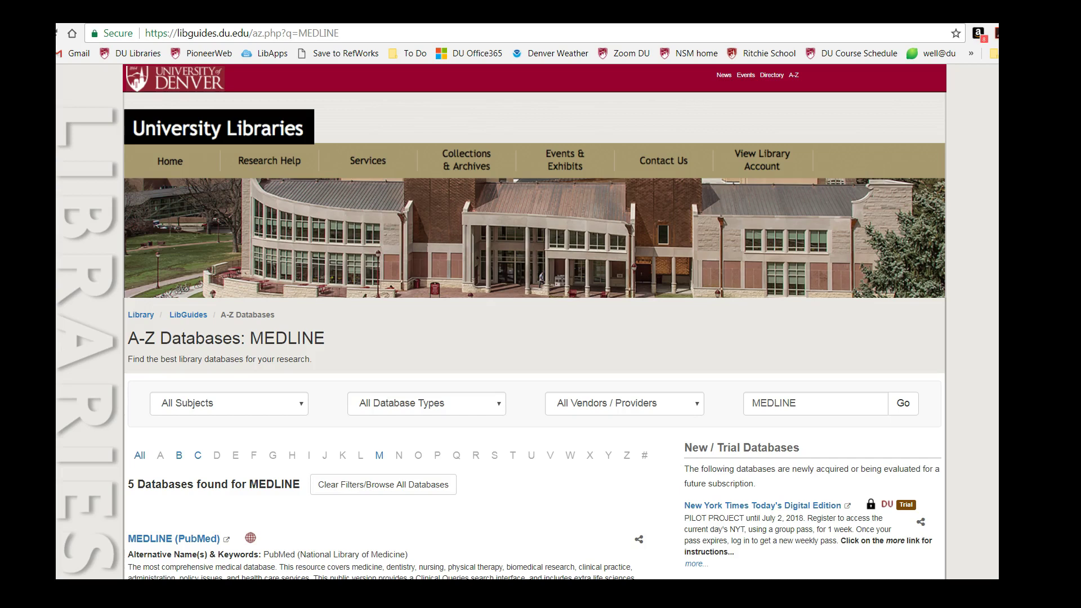
Open PubMed from the MEDLINE (PubMed) entry in the A-Z Databases results.
scroll(502, 321, down, 4)
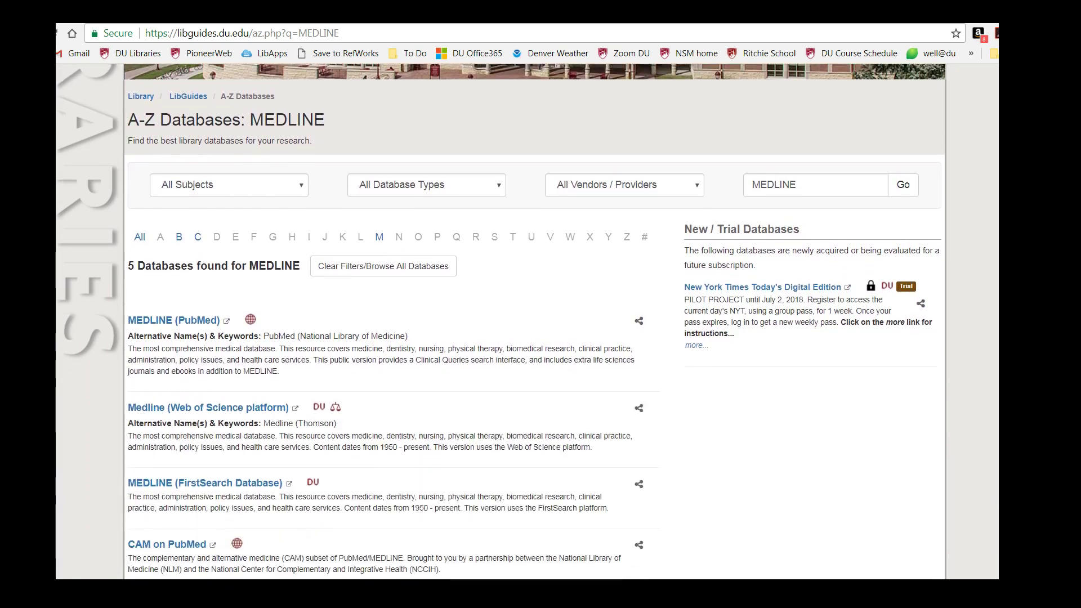
scroll(501, 321, down, 1)
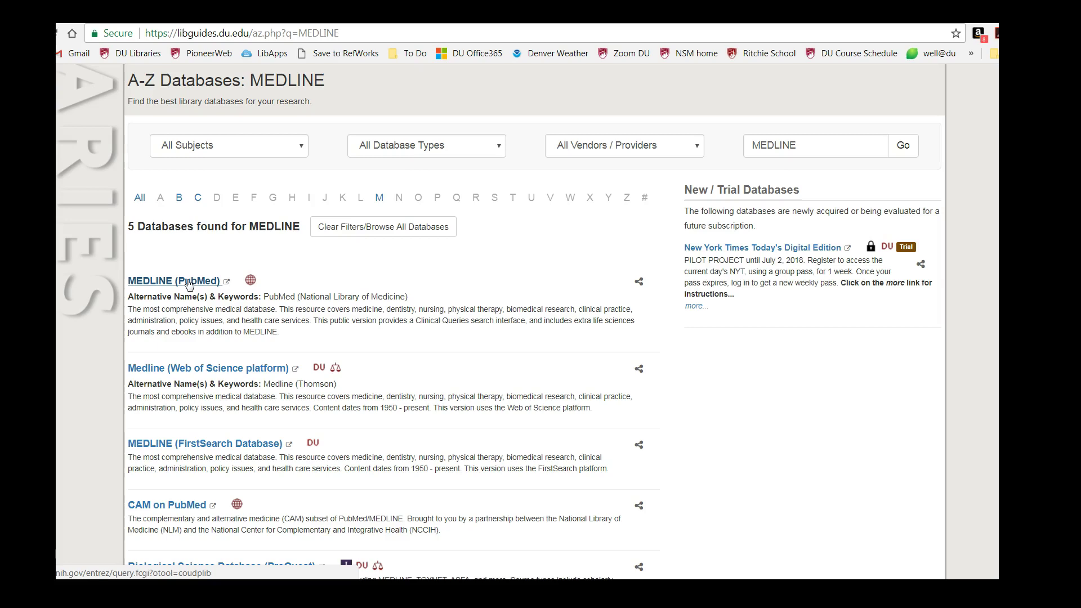
click(188, 282)
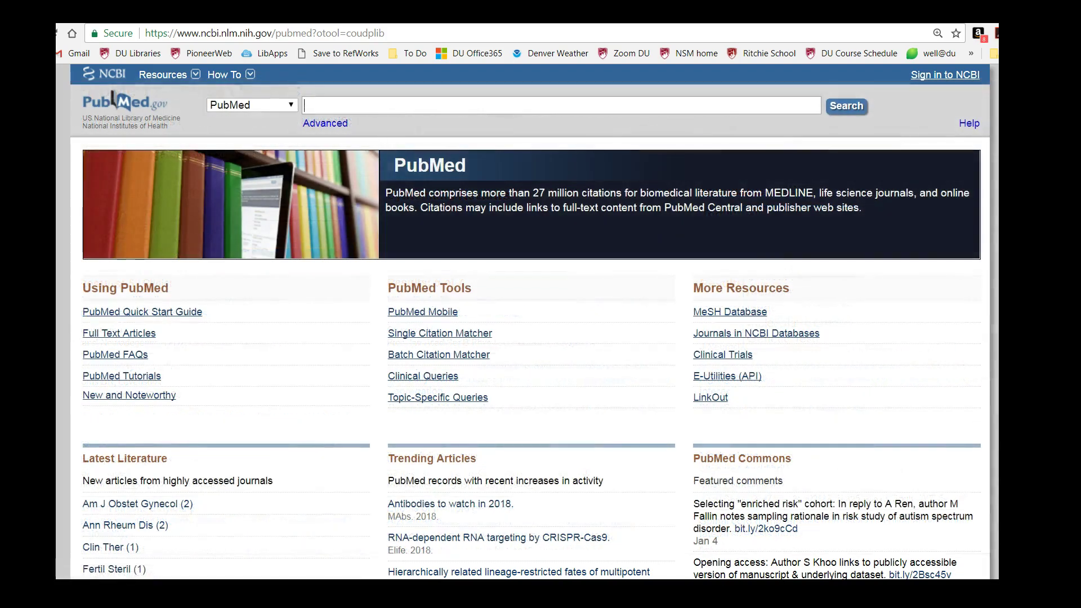
Run a PubMed search for the quoted phrase "malate dehydrogenase".
text("malate dehydrogenase")
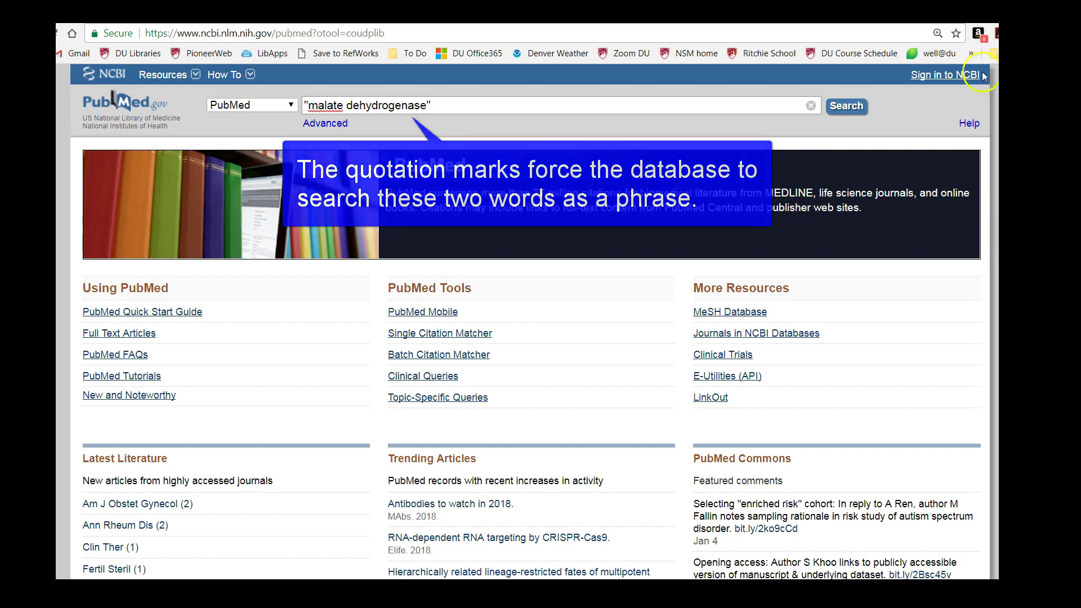
click(833, 107)
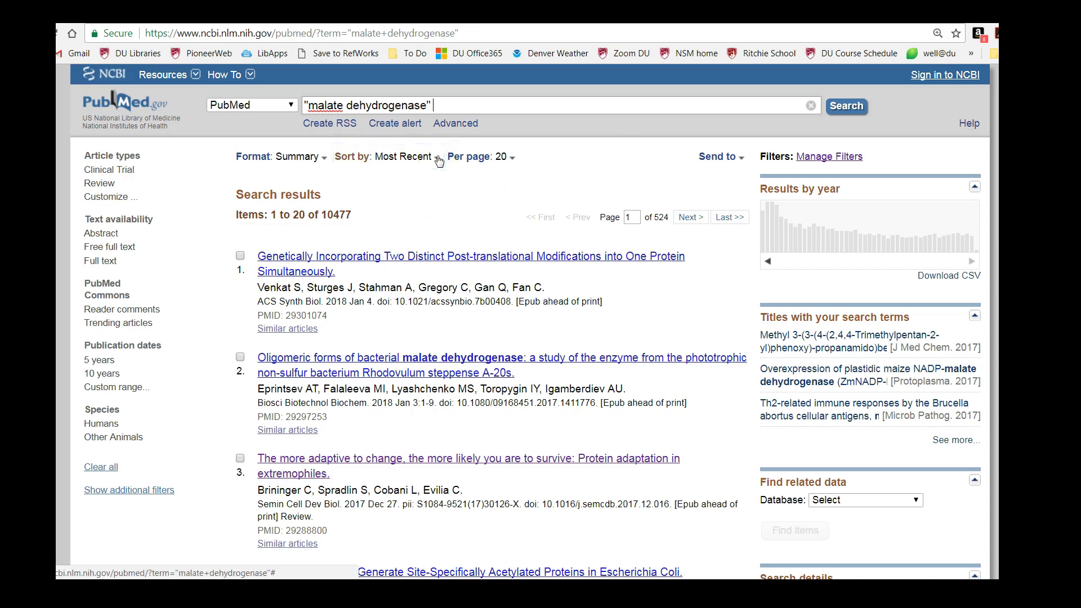
click(438, 160)
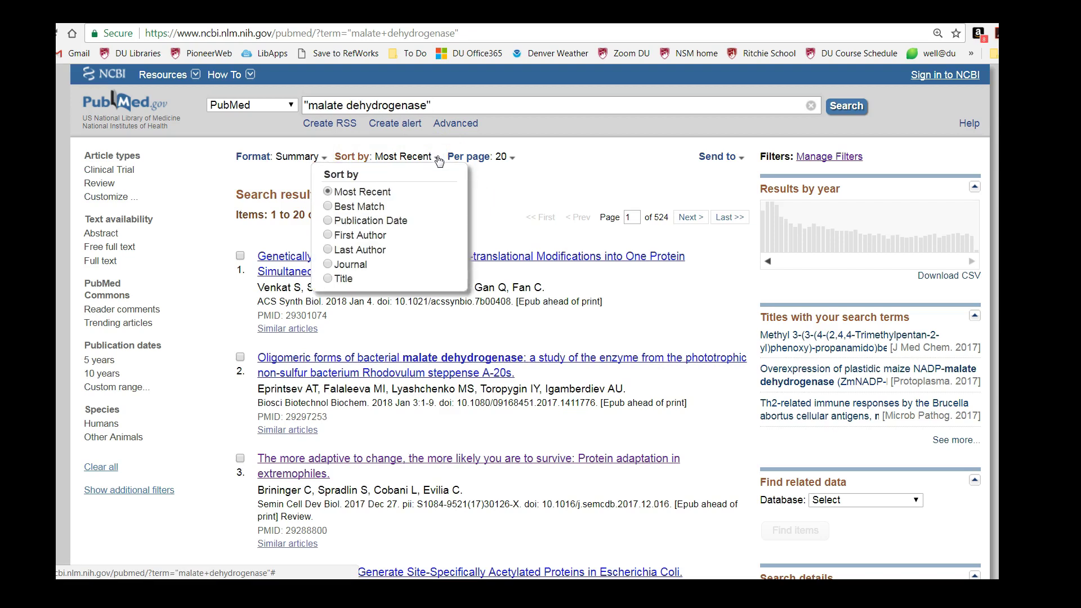
click(331, 209)
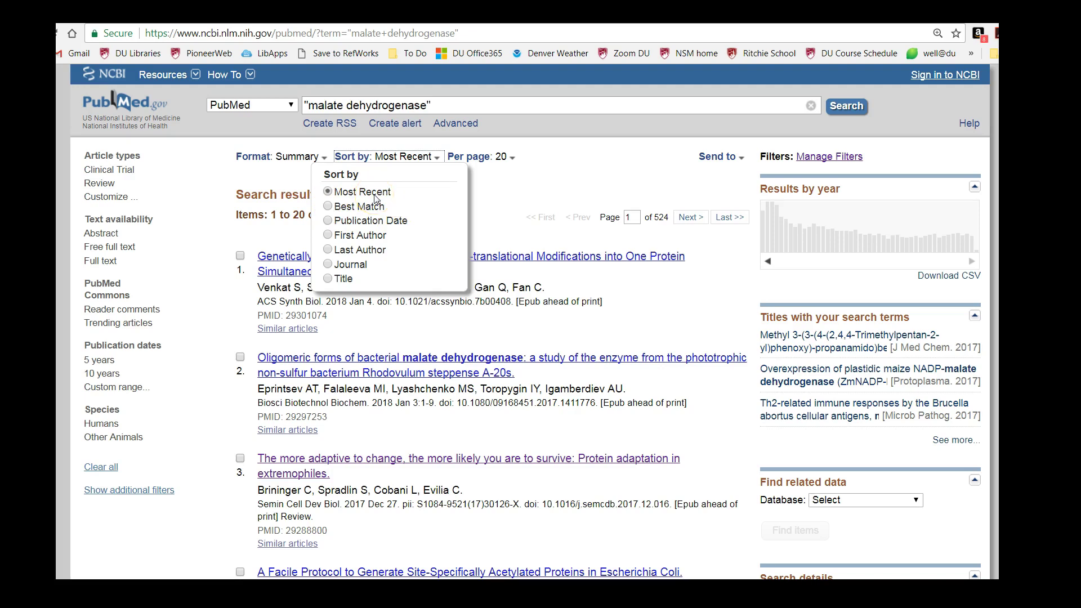
click(600, 106)
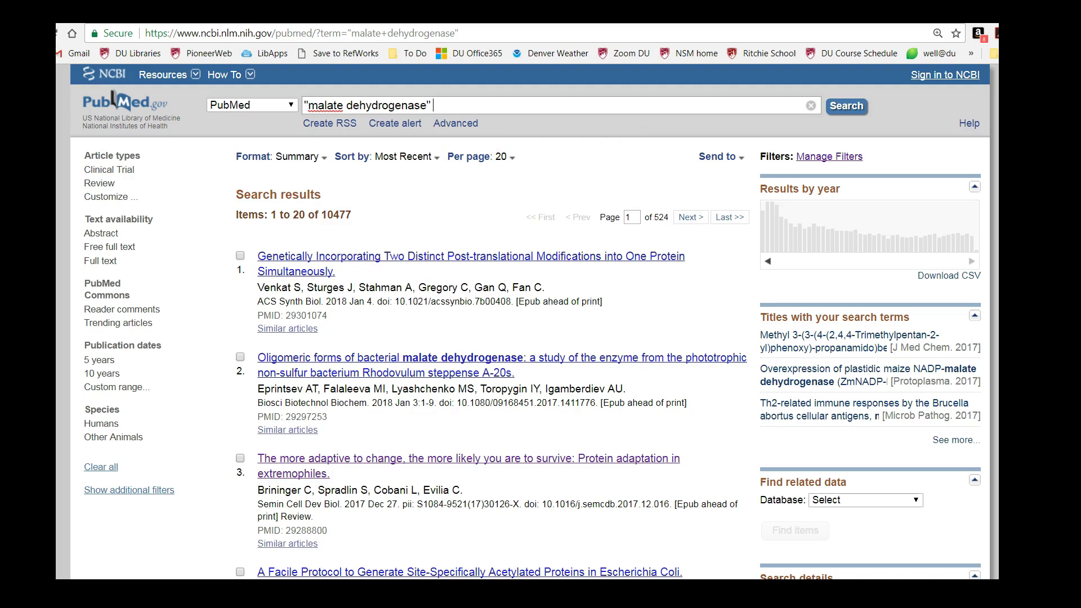
Add AND folding after the phrase and rerun the search, getting 156 results.
text(AND folding)
click(853, 106)
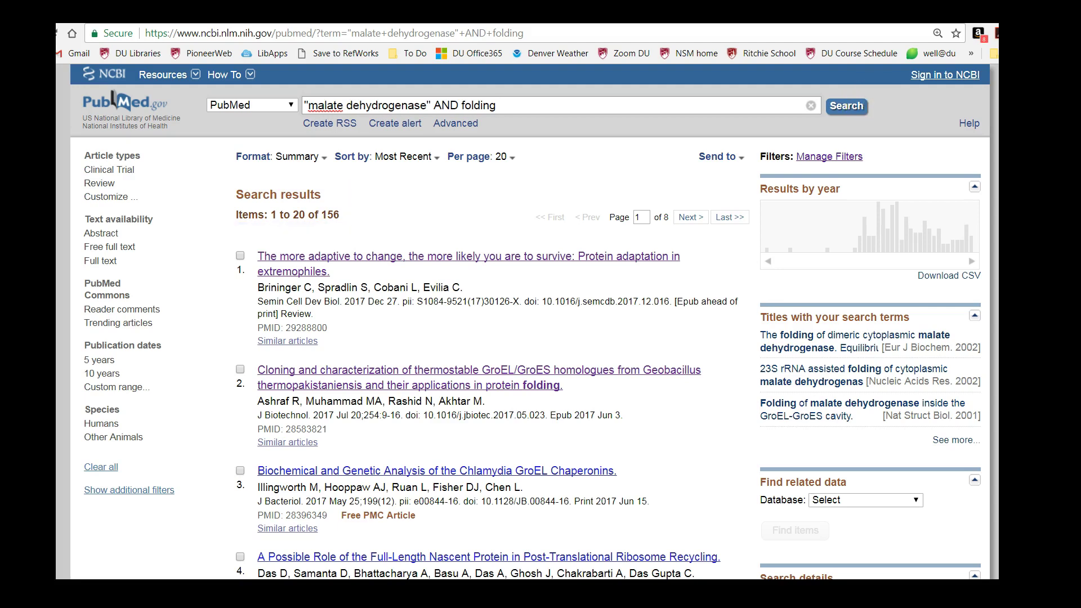
Open the Comparing Residue Clusters abstract (result 9) and check its Article Linker access.
scroll(529, 320, down, 8)
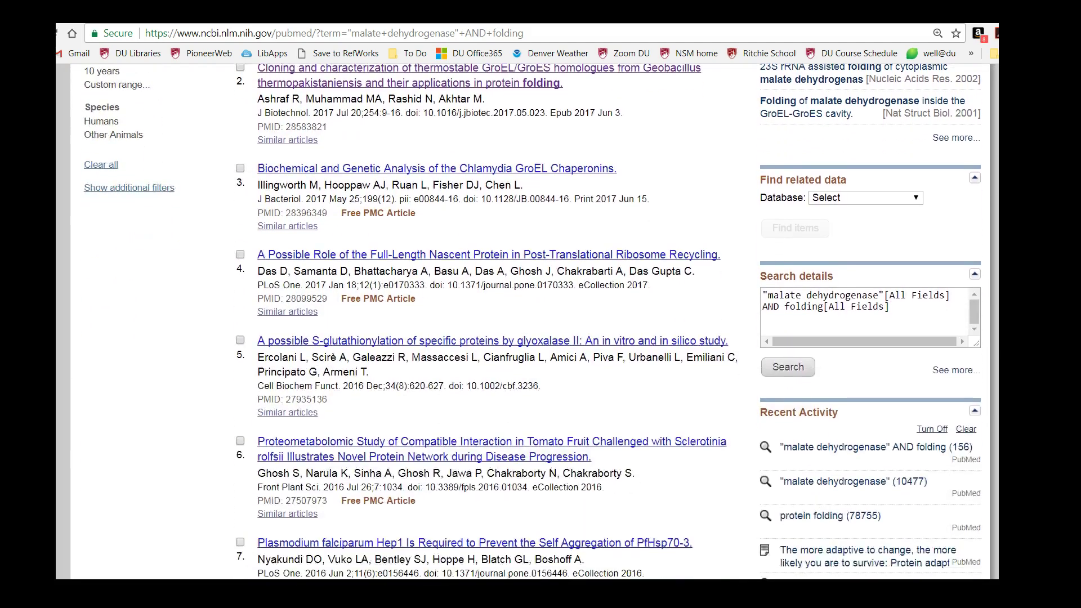
scroll(530, 321, down, 3)
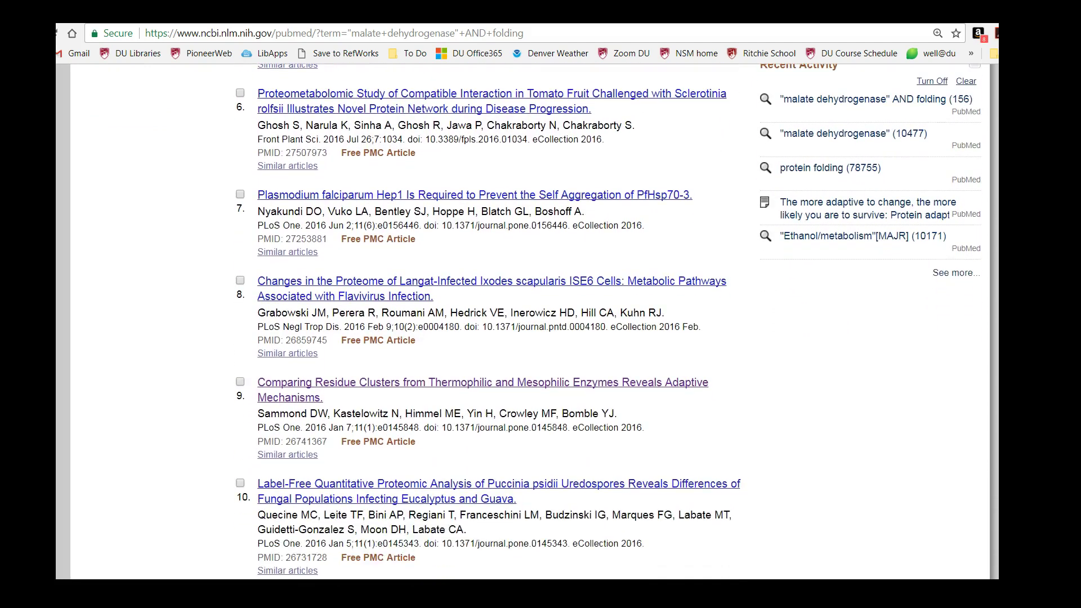
click(483, 389)
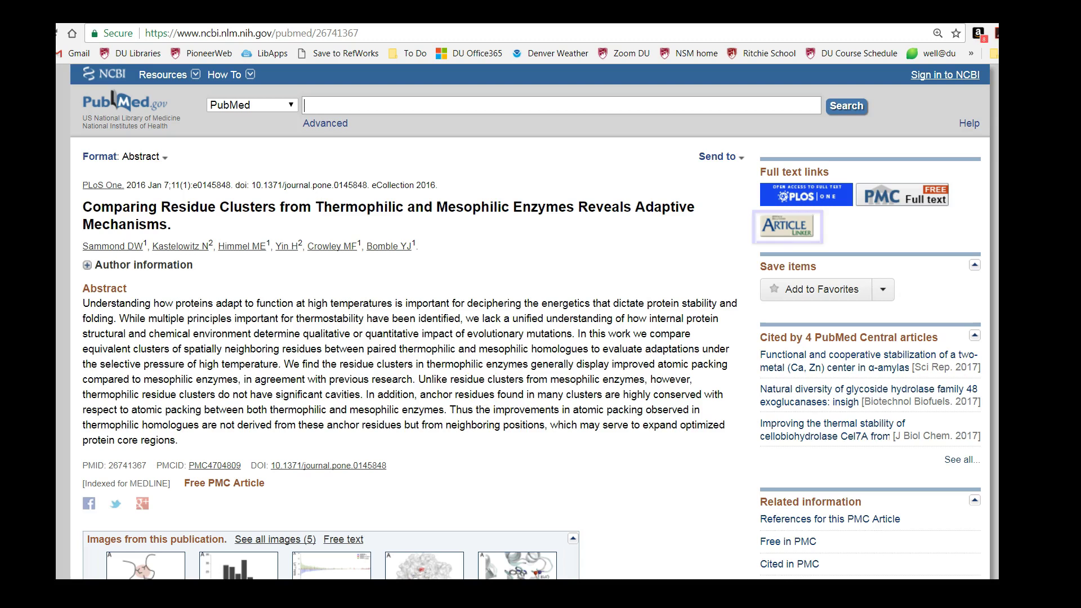
click(779, 231)
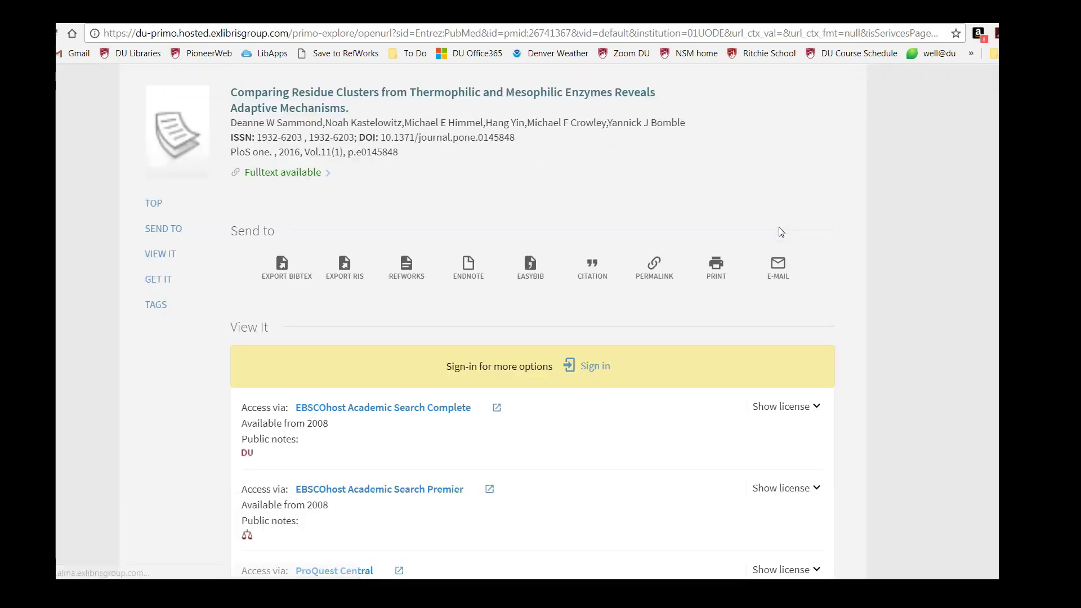
Try reaching the article through EBSCOhost Academic Search Complete.
click(417, 409)
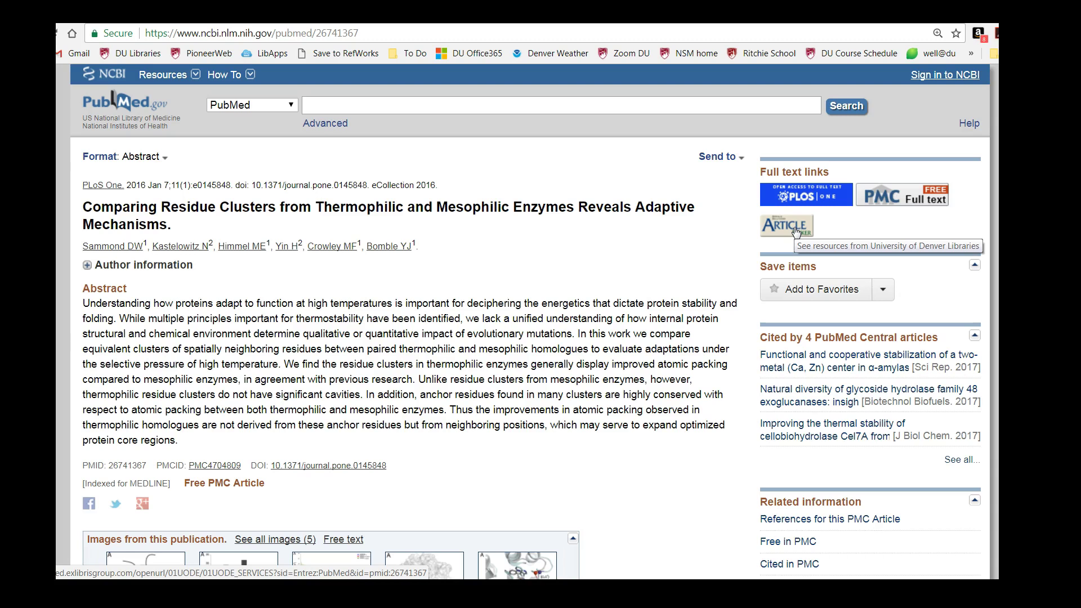
click(786, 226)
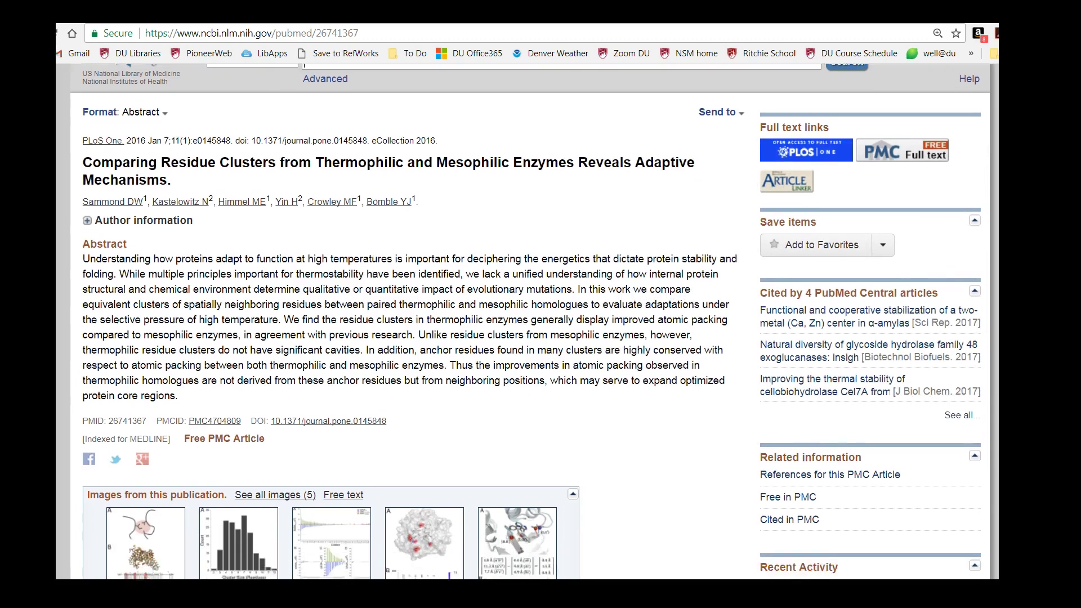
Expand the abstract's publication types and MeSH terms, such as Hot Temperature and Protein Folding.
scroll(529, 321, down, 7)
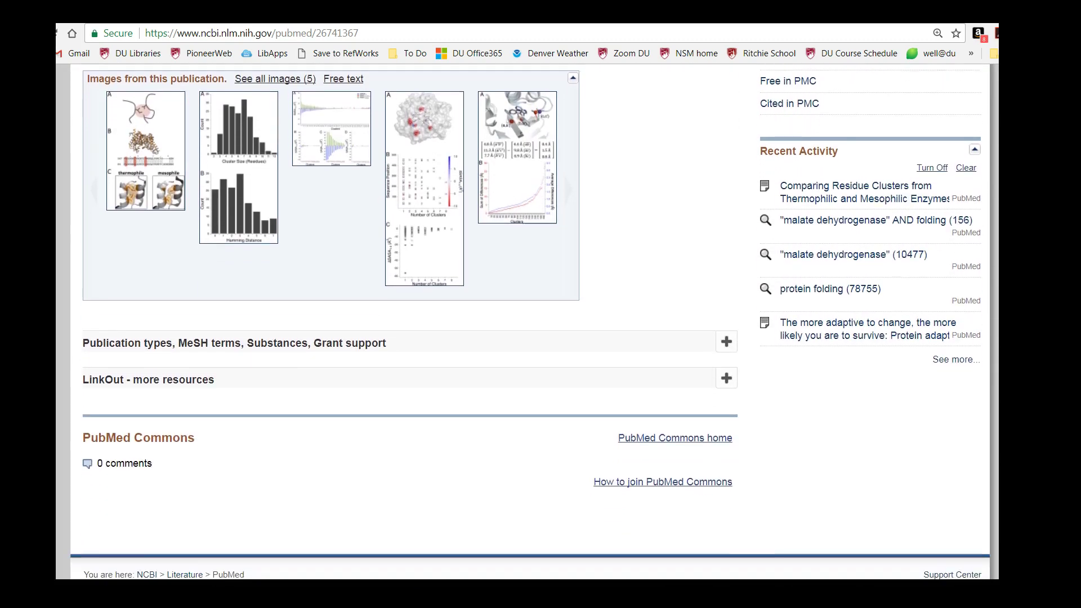
scroll(529, 321, down, 2)
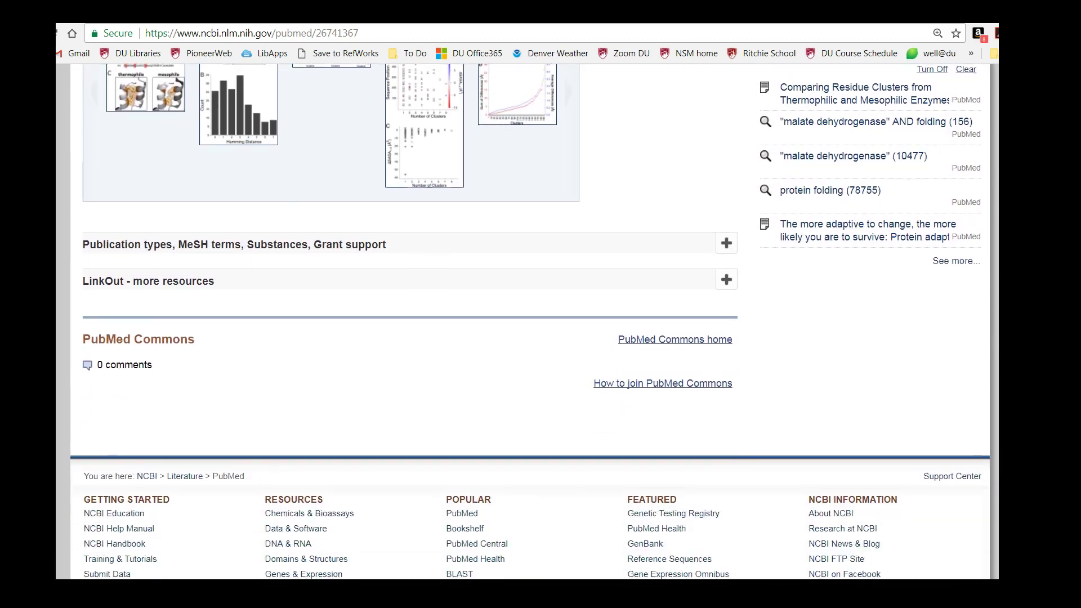
click(726, 246)
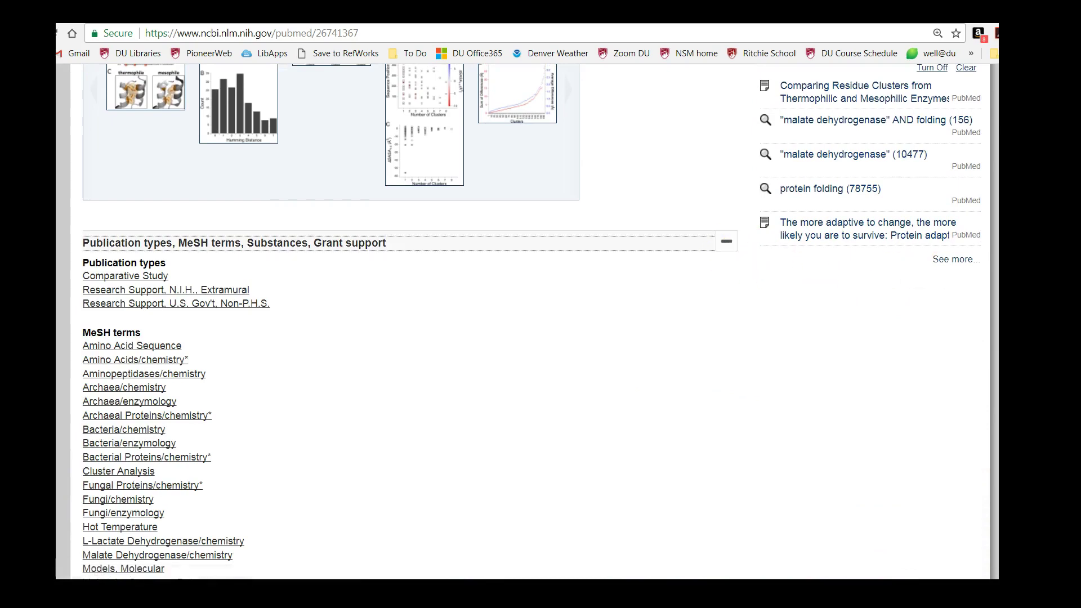
scroll(529, 321, down, 3)
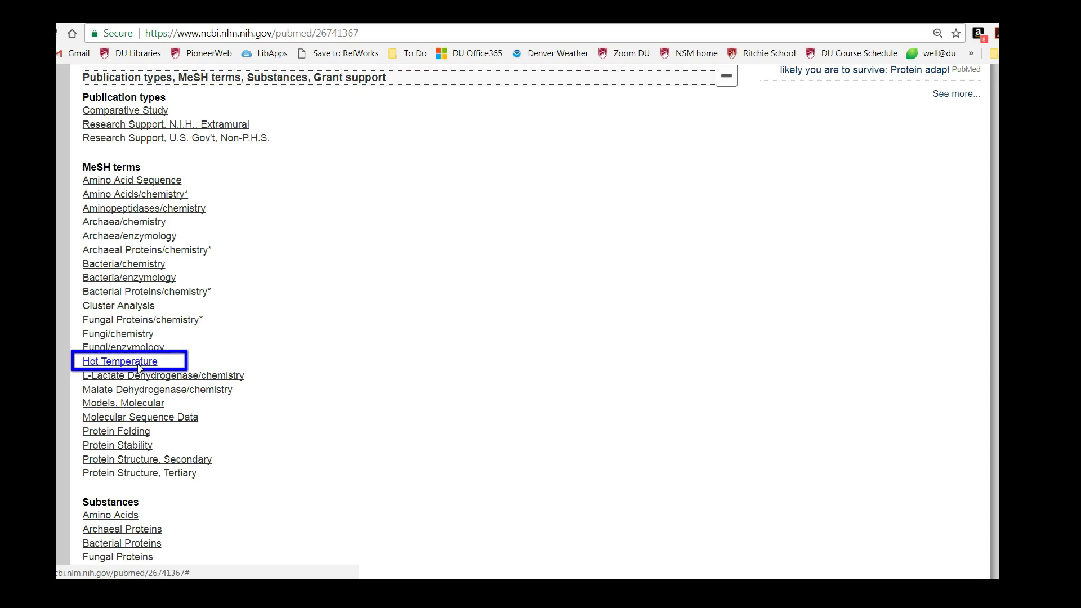
Add the Hot Temperature MeSH term to the search box and select the query.
click(139, 369)
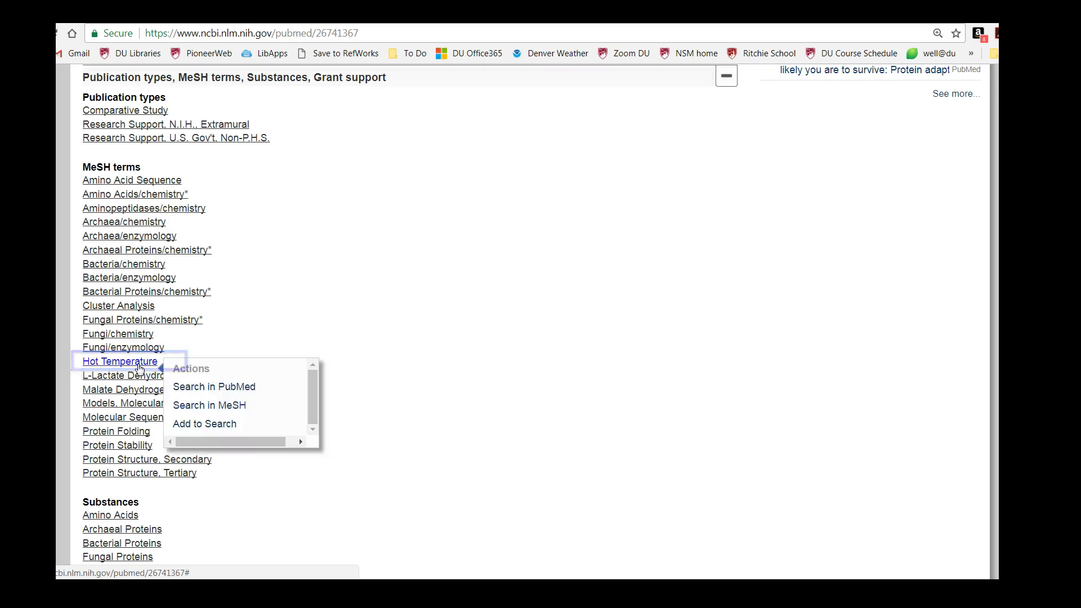
click(268, 426)
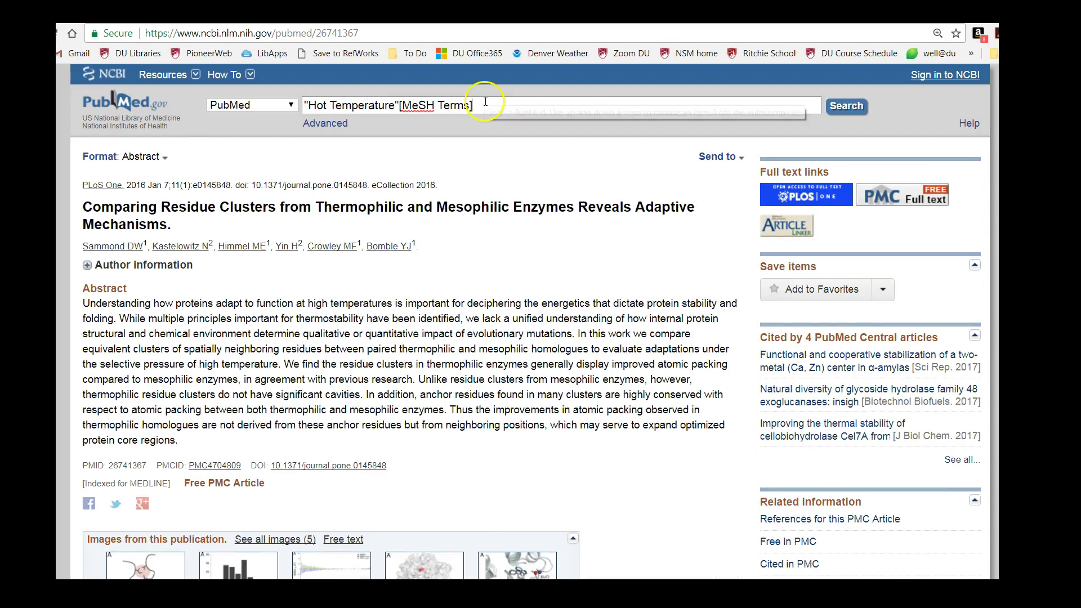
drag(482, 105, 289, 103)
key(ctrl+c)
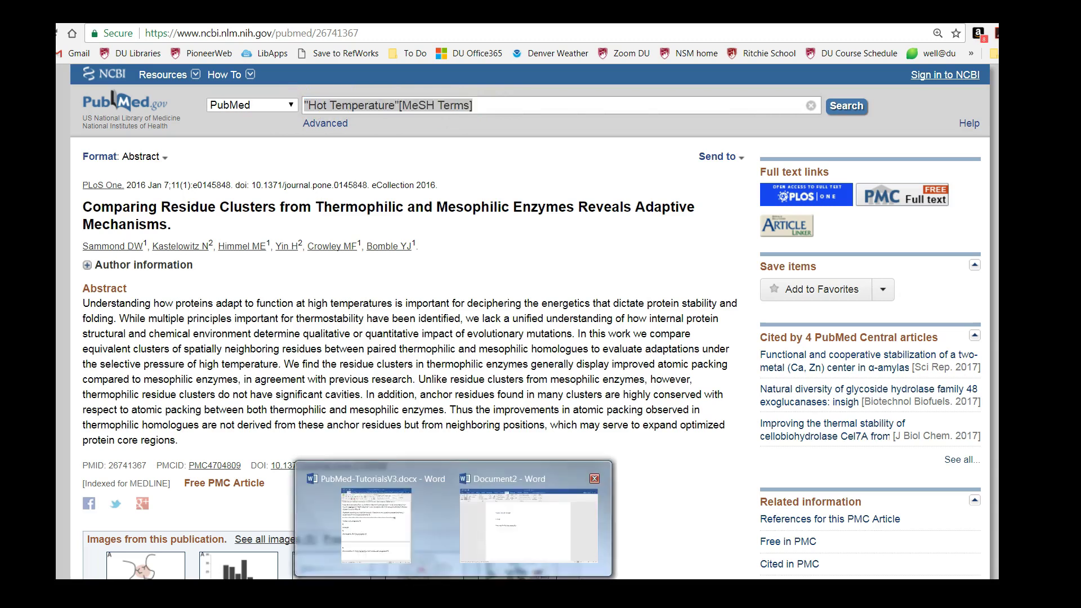
In Word, paste the MeSH query and join it to Thermophilic OR Thermostability with OR.
click(529, 501)
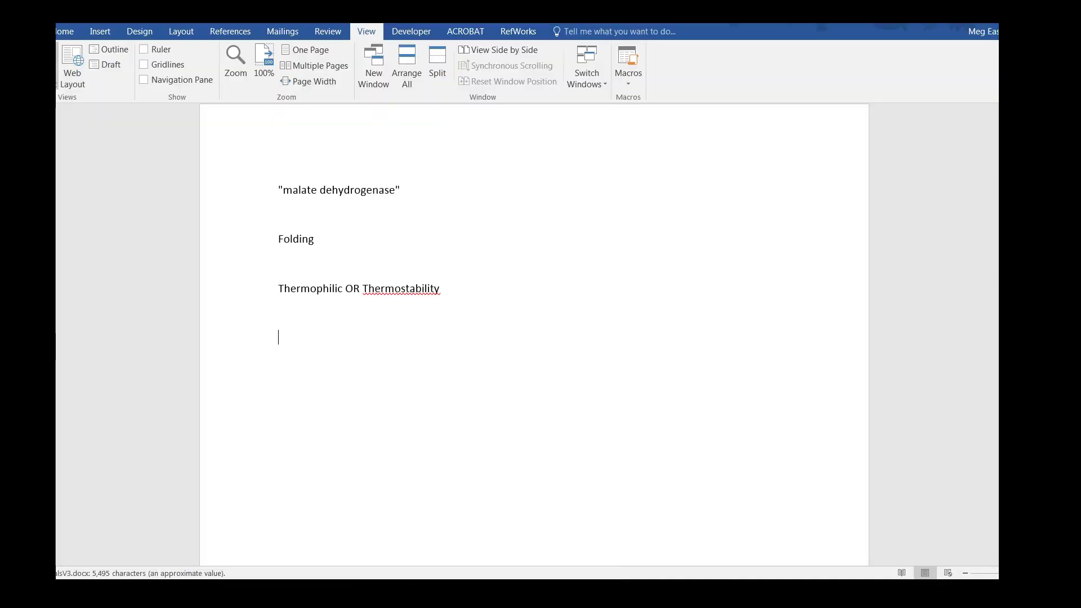
key(ctrl+v)
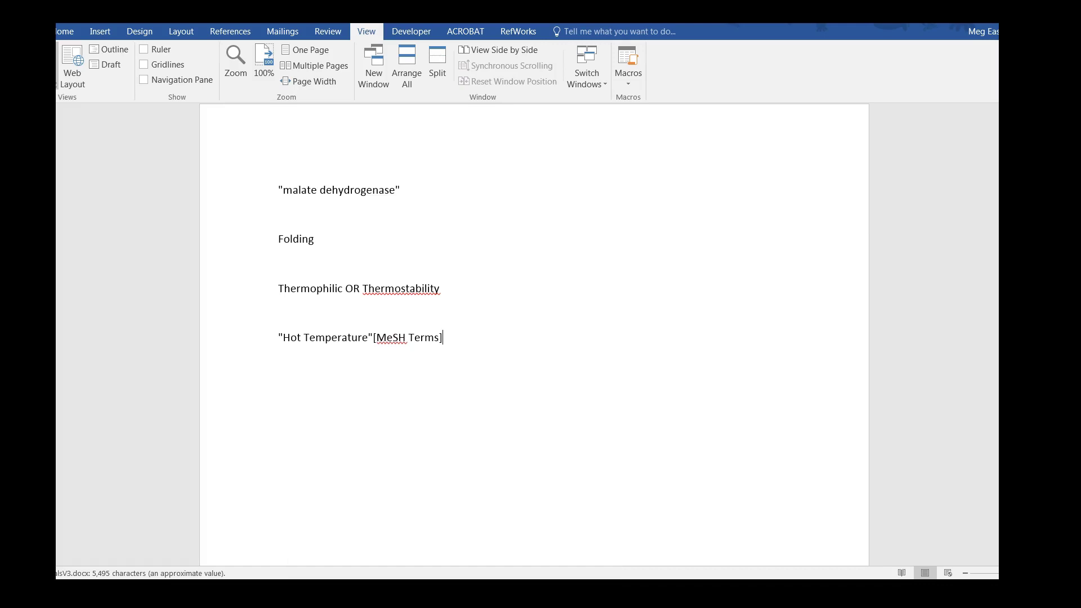
triple_click(338, 288)
key(ctrl+c)
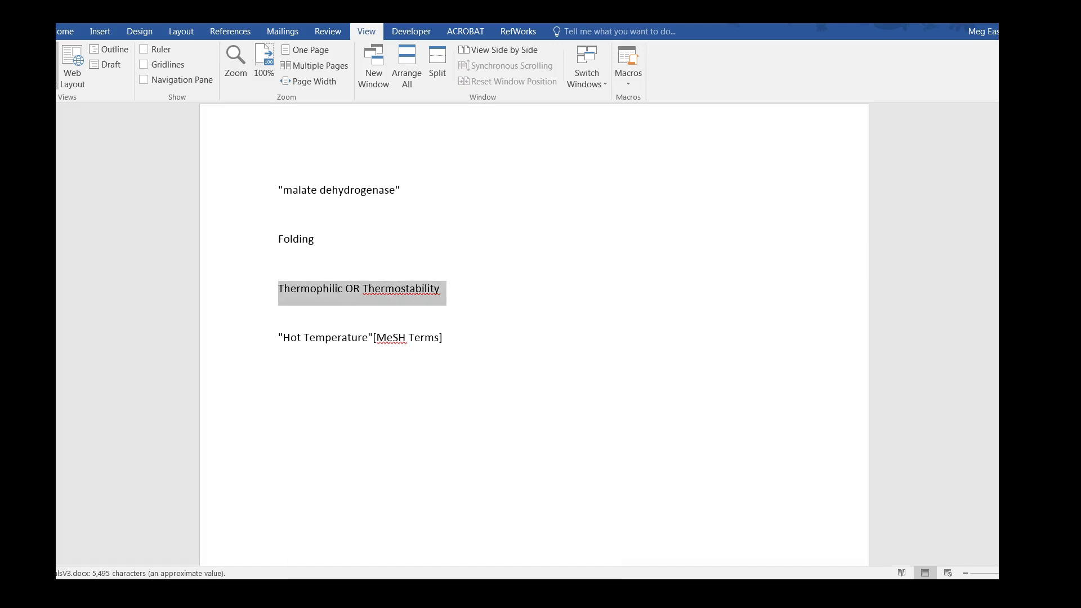
click(445, 337)
key(ctrl+v)
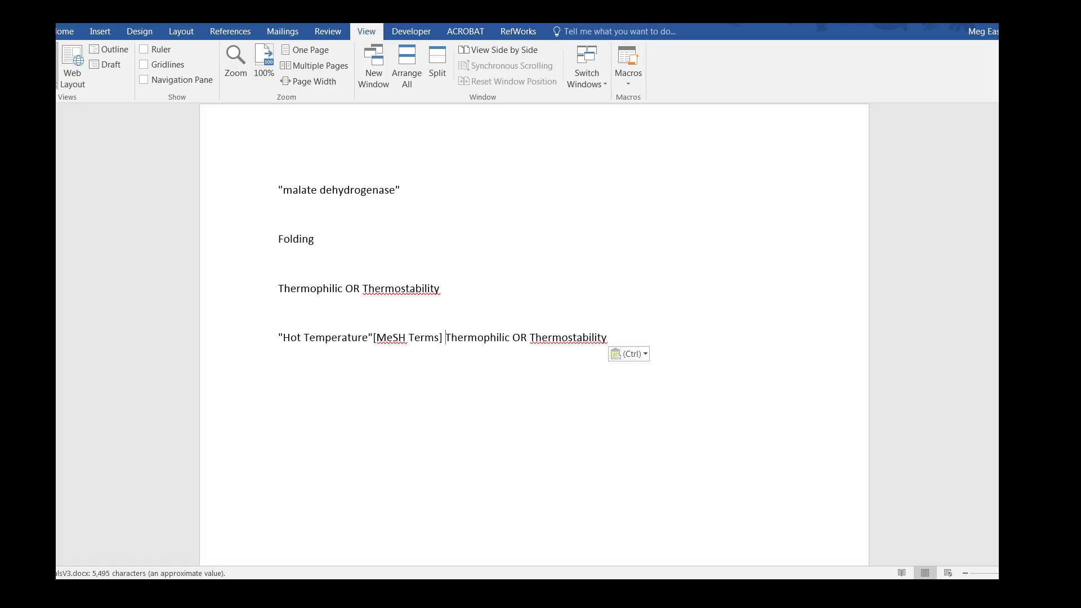
text(OR)
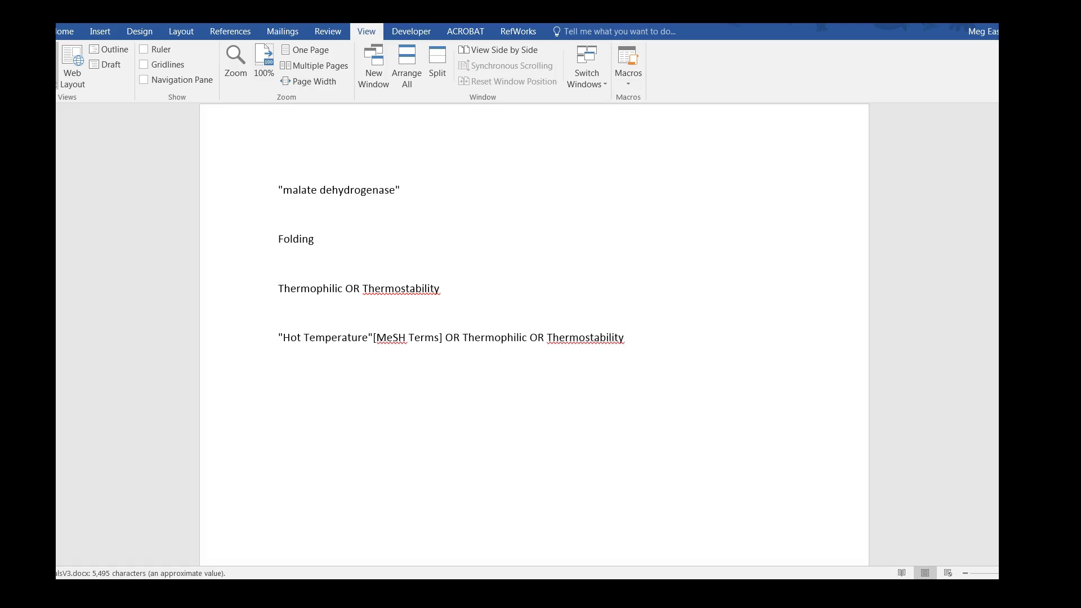
Add the opening parenthesis and truncate the words to Thermoph* and Thermostab*.
click(278, 337)
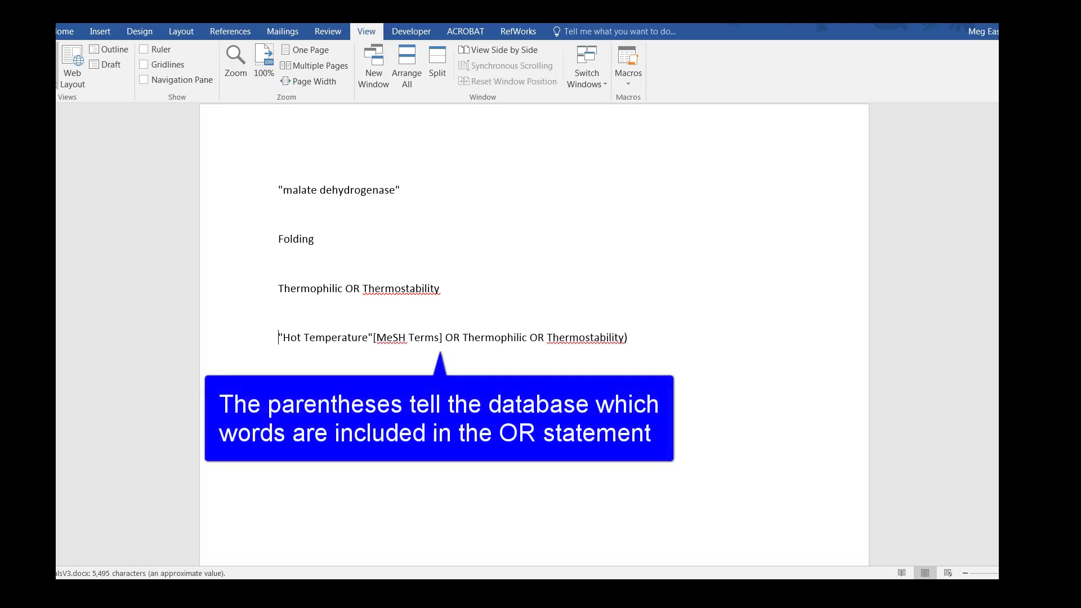
text(()
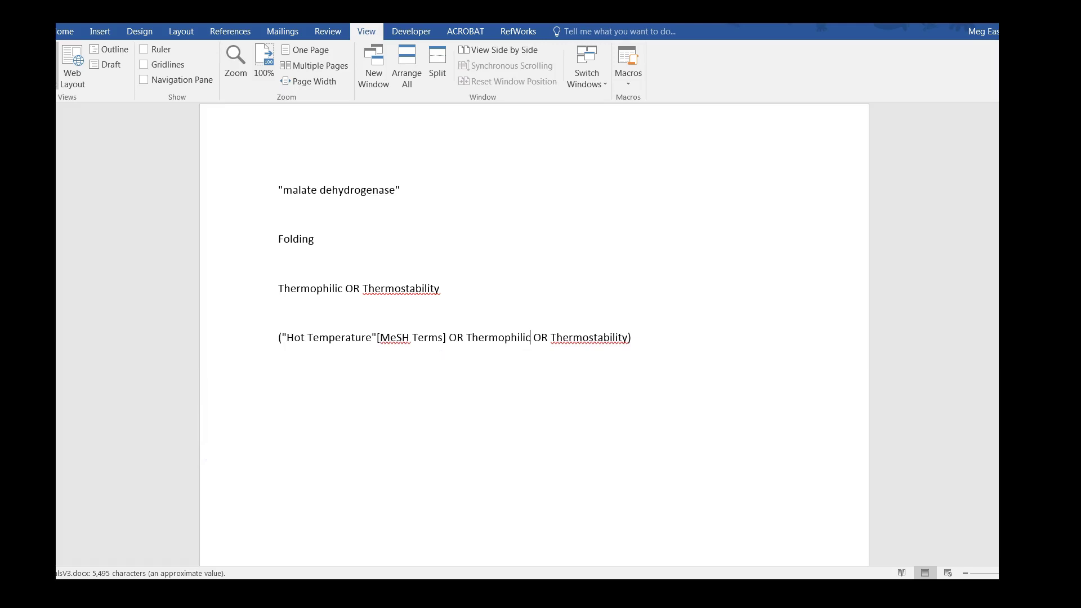
key(BackSpace)
key(BackSpace)
key(BackSpace)
key(BackSpace)
text(*)
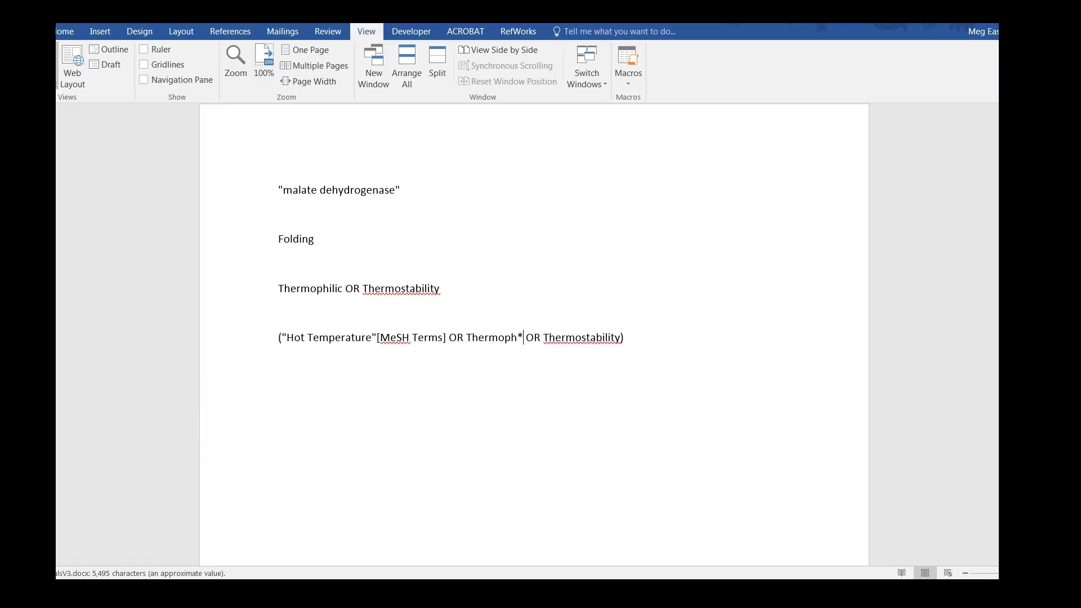
click(619, 337)
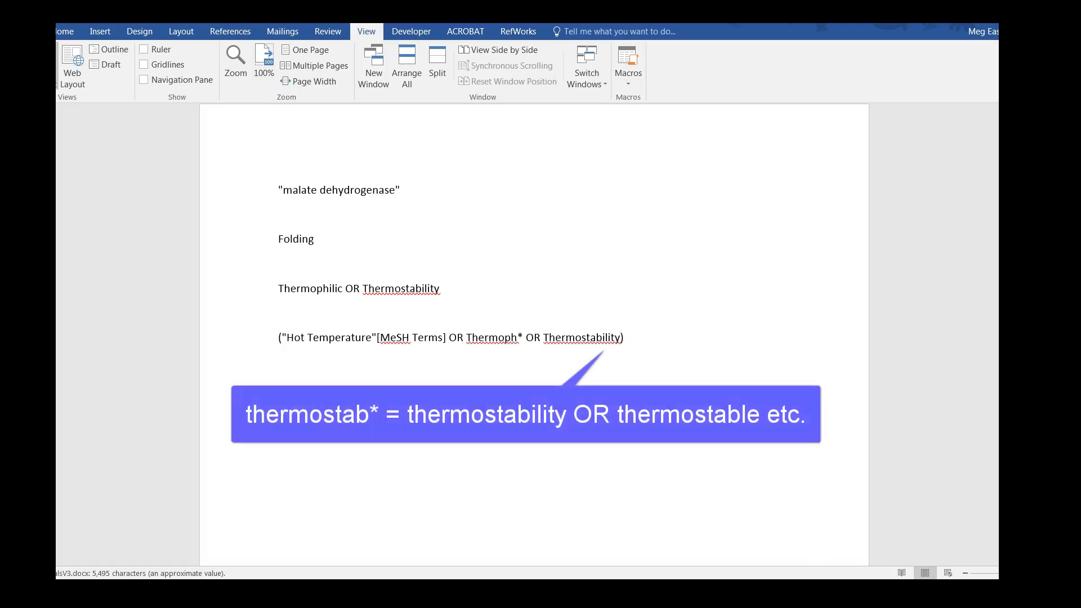
key(BackSpace)
key(BackSpace)
key(BackSpace)
key(BackSpace)
key(BackSpace)
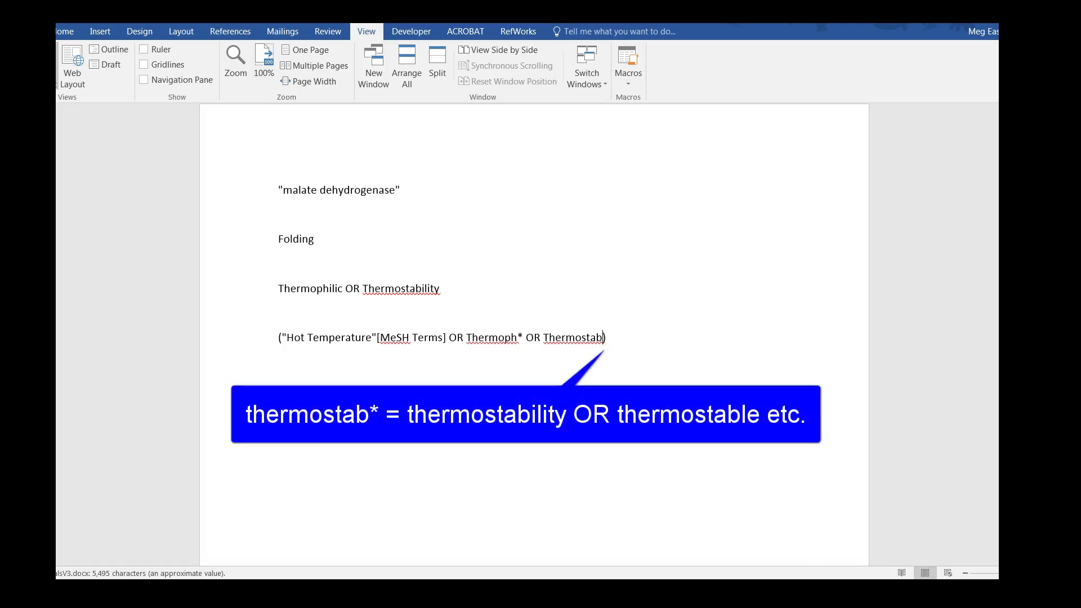
text(*)
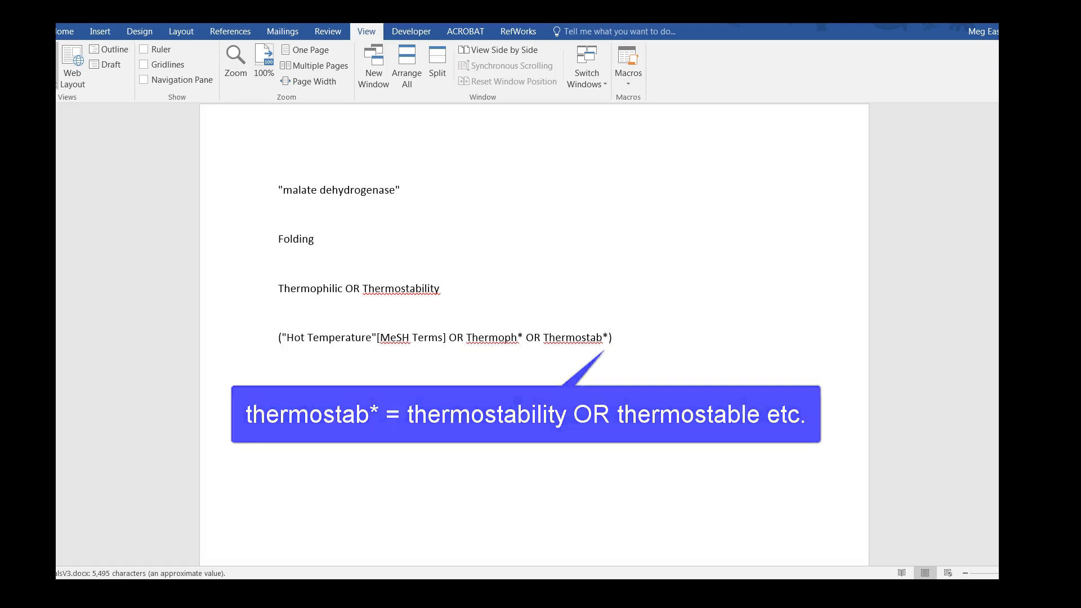
Append AND "malate dehydrogenase" to finish the query and copy the whole line.
drag(400, 190, 278, 190)
key(ctrl+c)
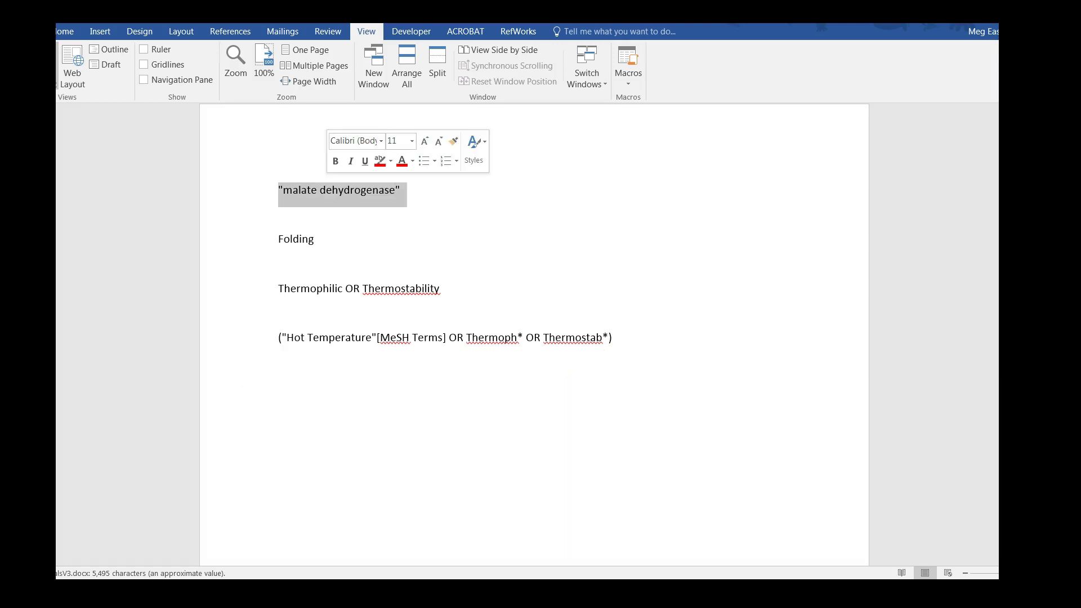
click(612, 337)
text(AND)
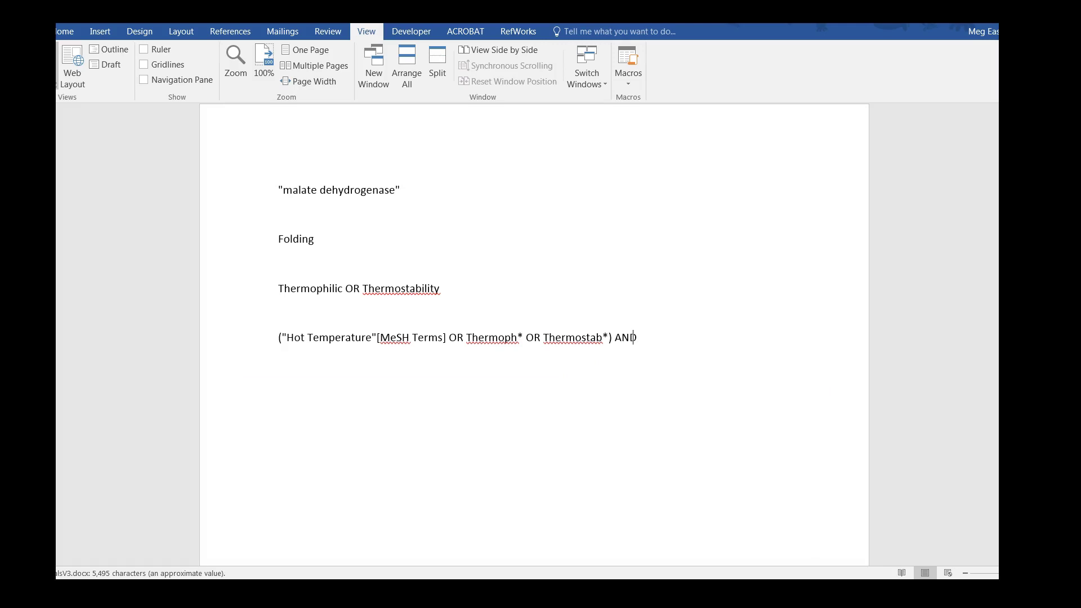
key(ctrl+v)
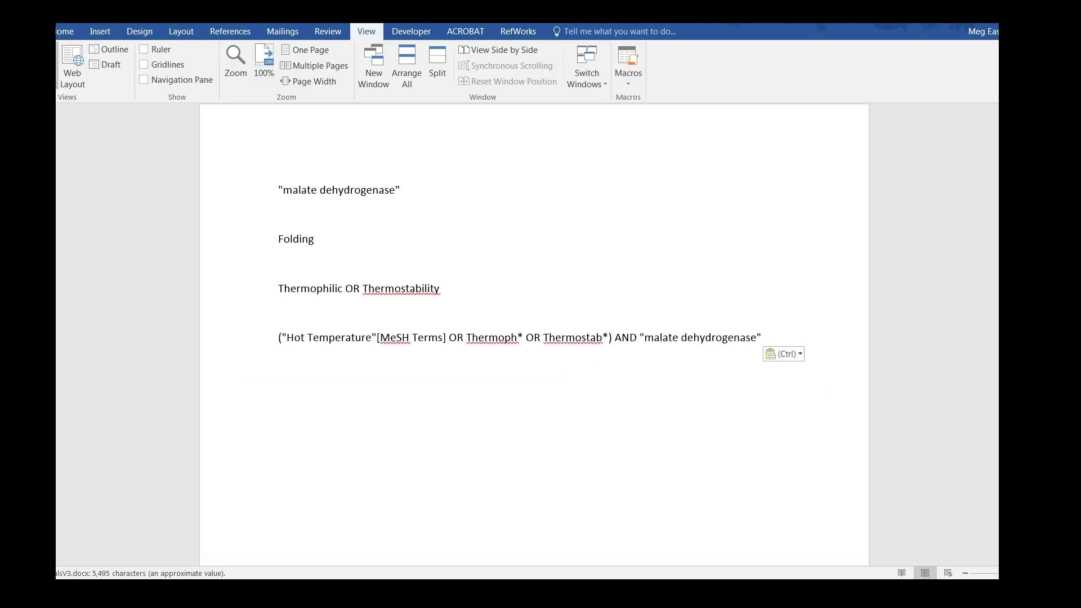
triple_click(506, 338)
key(ctrl+c)
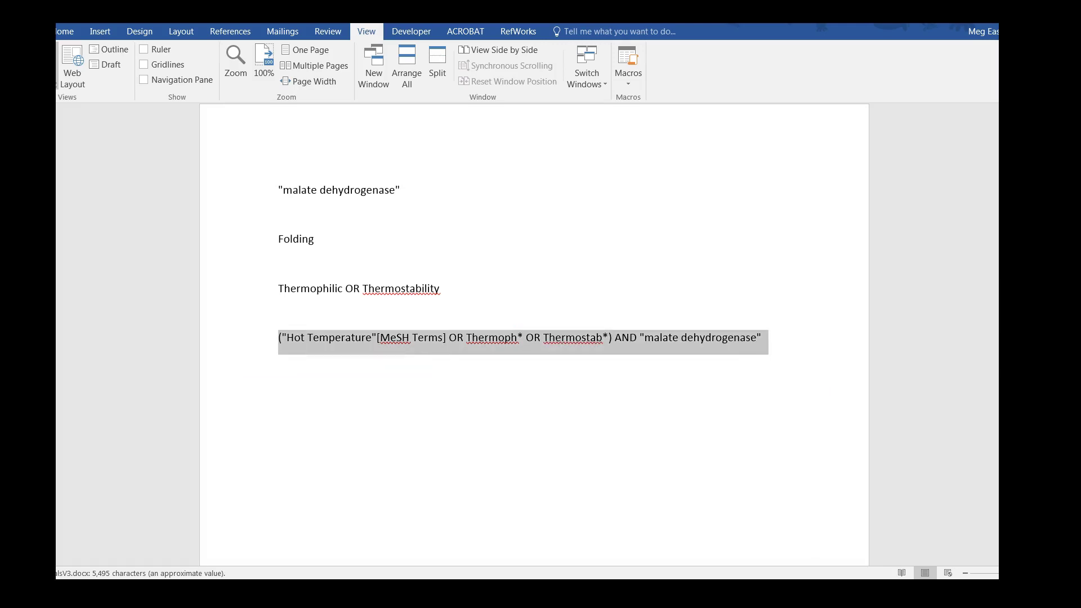
key(alt+Tab)
Replace the PubMed search text with the combined query and run it, returning 260 results.
triple_click(361, 106)
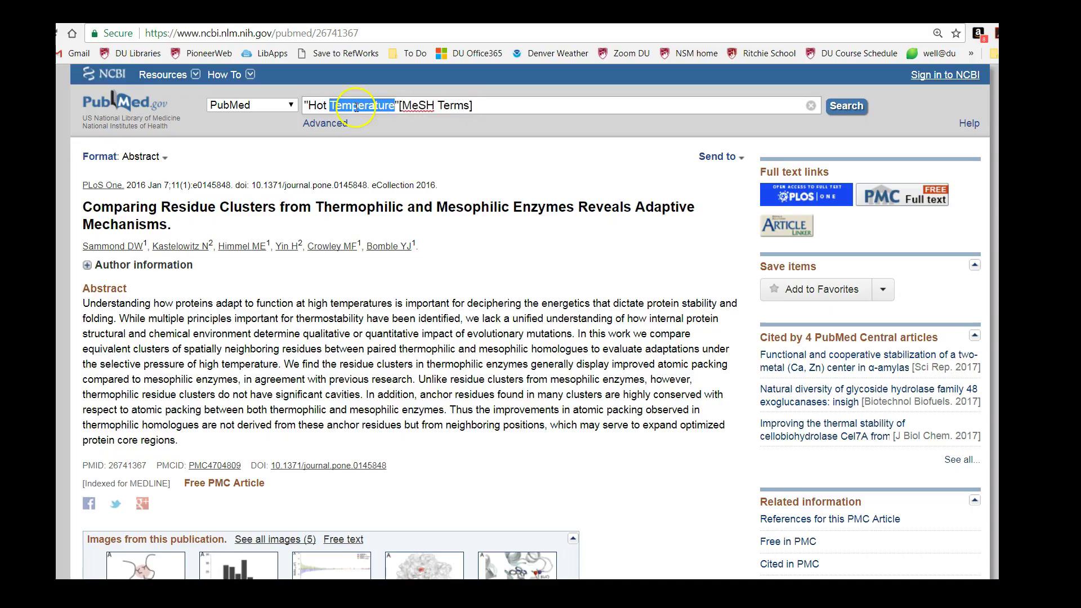
key(ctrl+v)
click(862, 107)
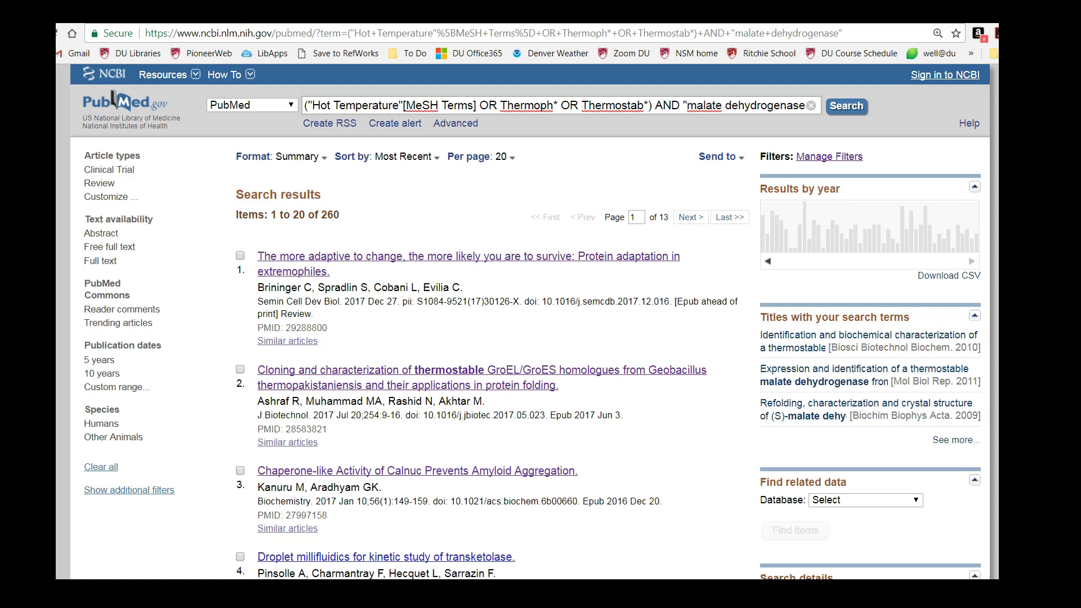
scroll(532, 321, down, 7)
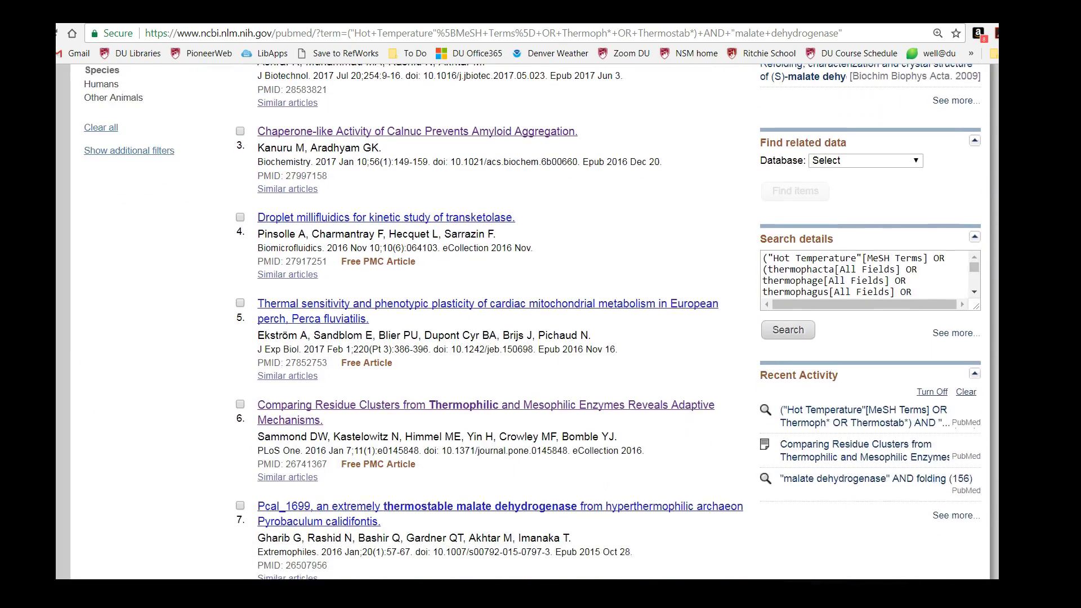
scroll(532, 321, down, 1)
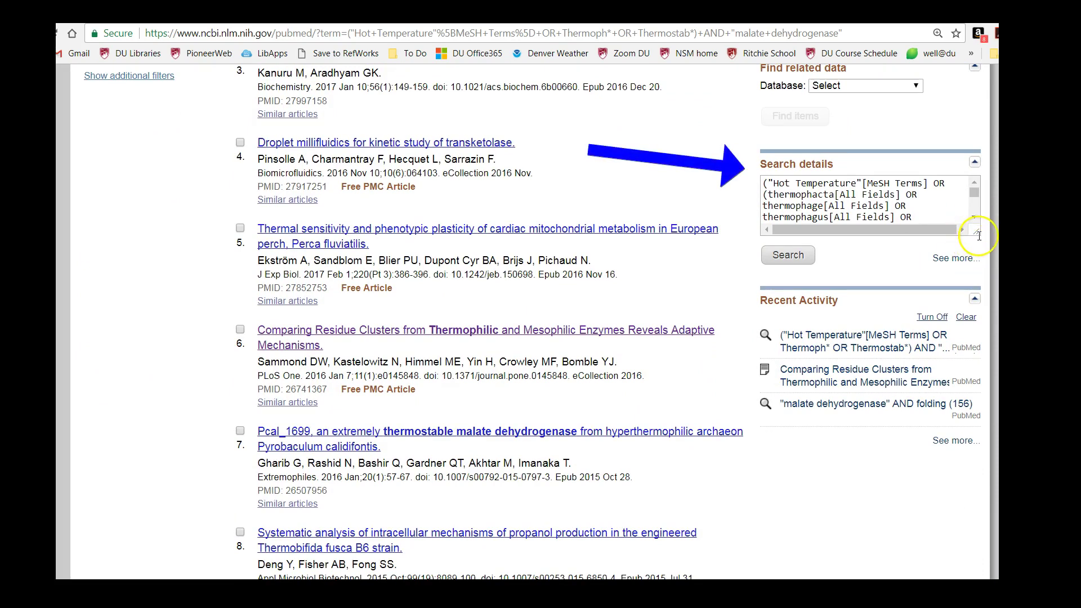
Enlarge the Search details box to list every word variant searched for Thermoph*.
drag(976, 231, 995, 348)
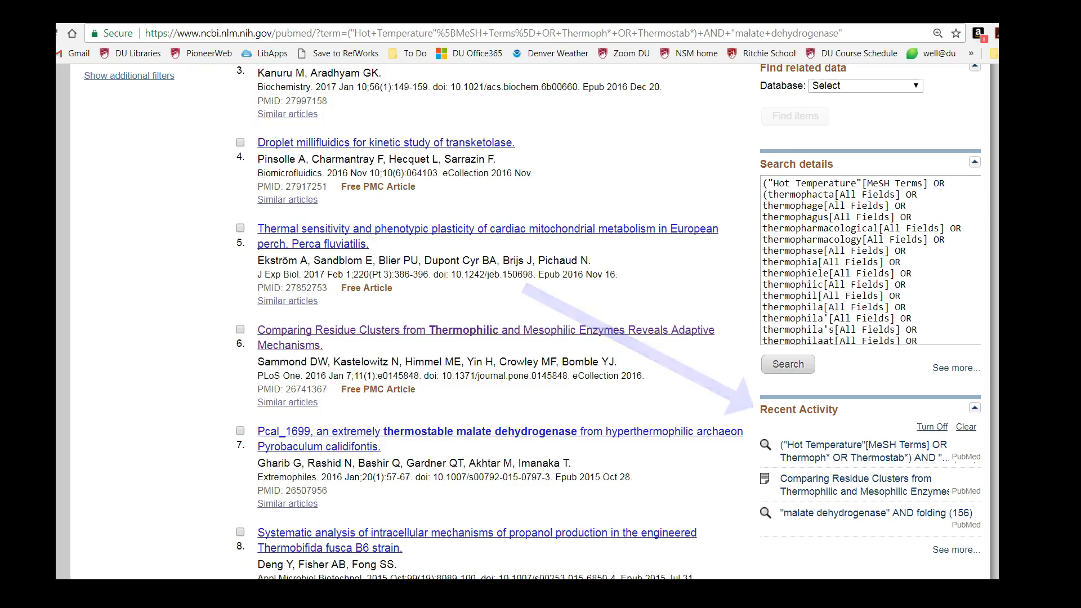
scroll(532, 321, up, 7)
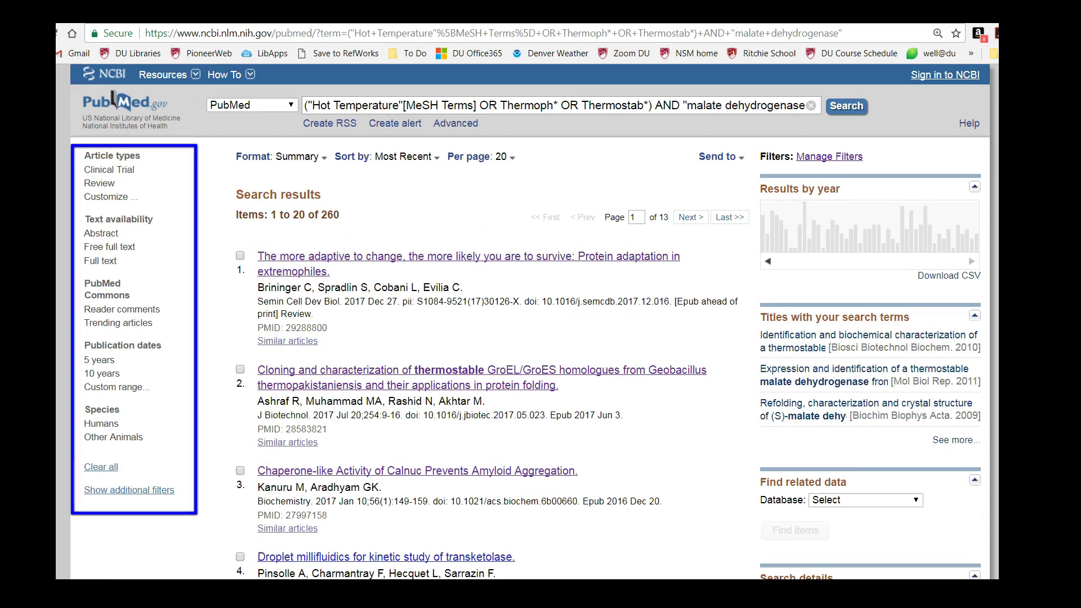
Apply the 10-year publication date filter (37 results) and add the Sex and Ages filter groups.
click(108, 374)
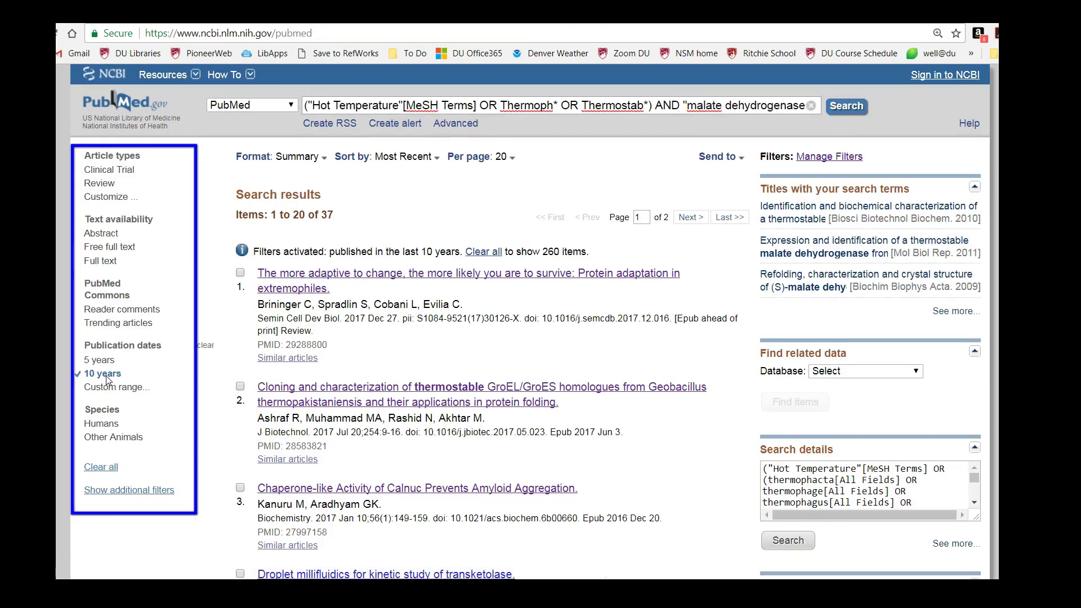
click(140, 491)
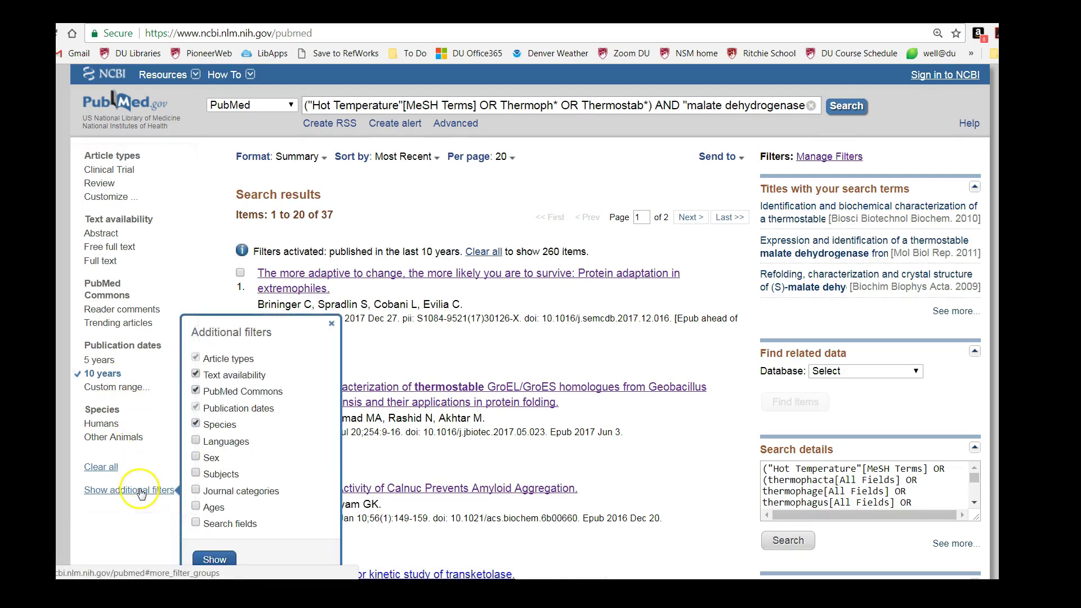
click(196, 457)
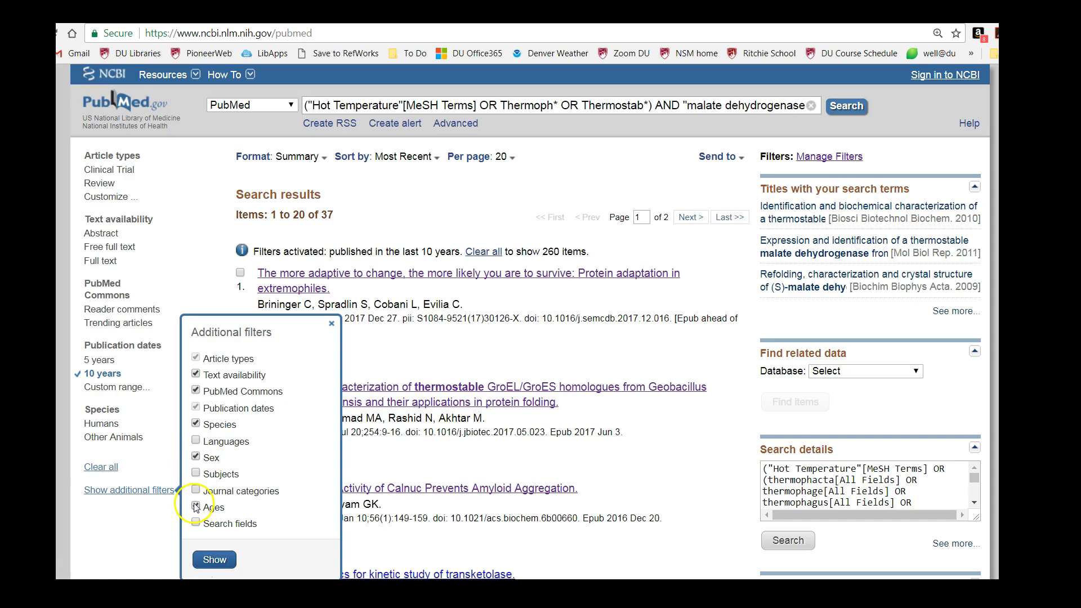
click(215, 559)
scroll(179, 430, down, 1)
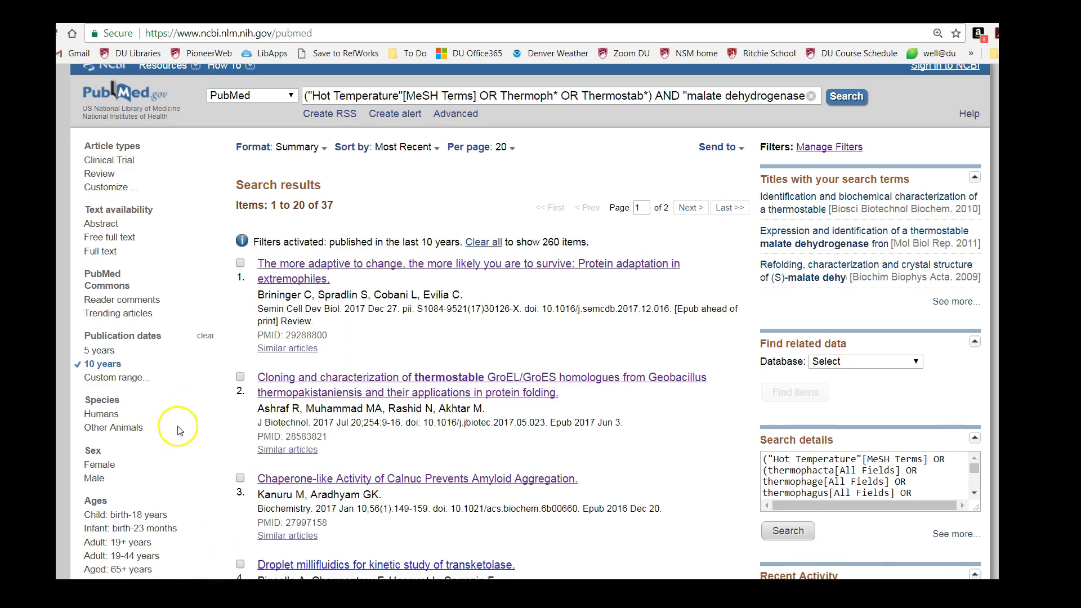
scroll(179, 430, down, 2)
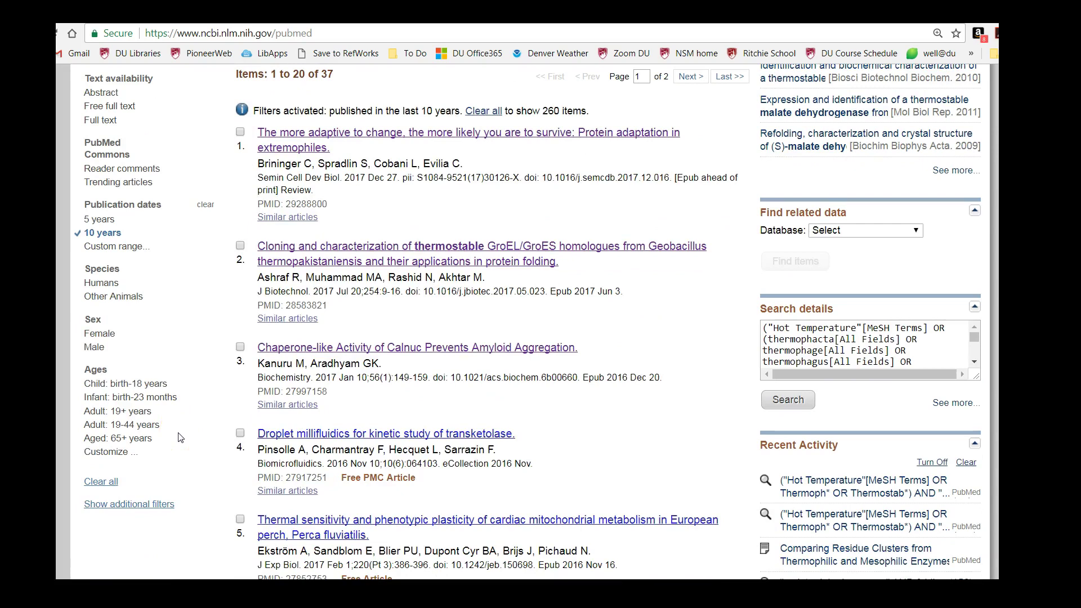
click(127, 414)
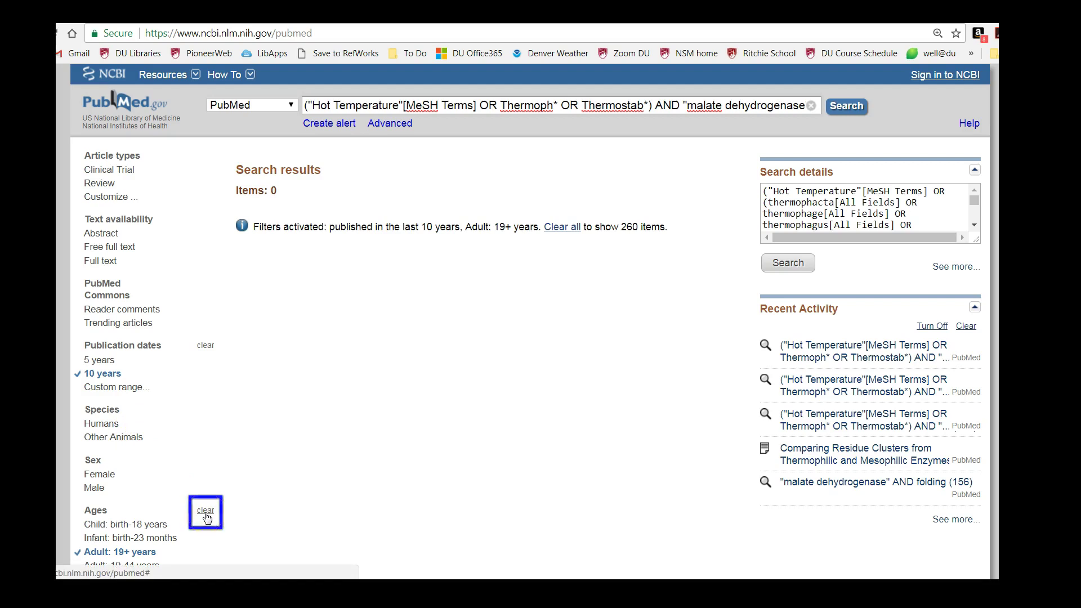
click(206, 512)
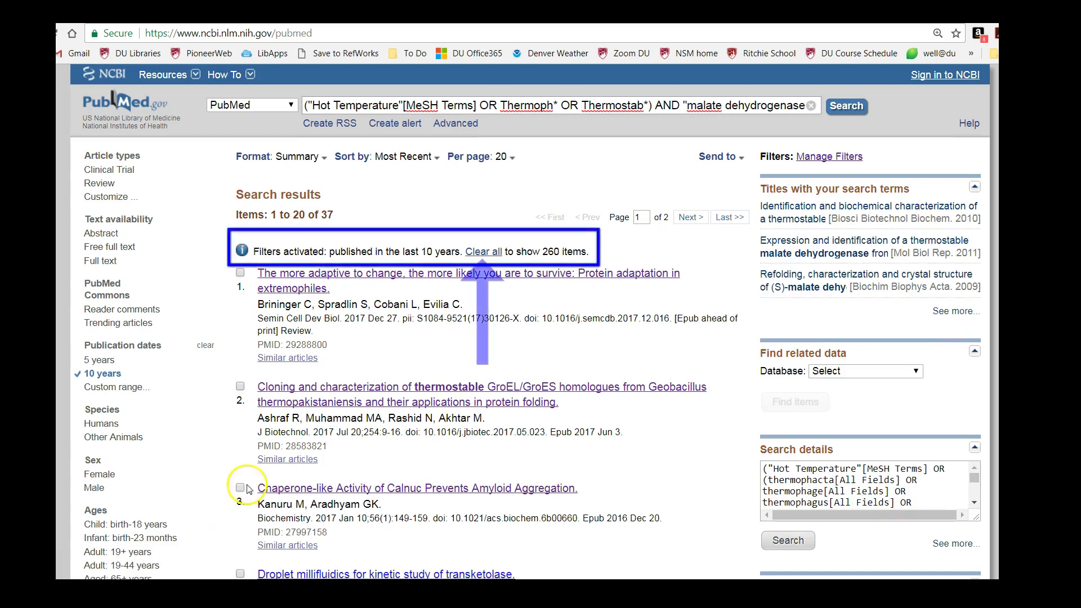
Replace the query with "protein aggregation" AND Alzheimer* and run the search.
triple_click(412, 105)
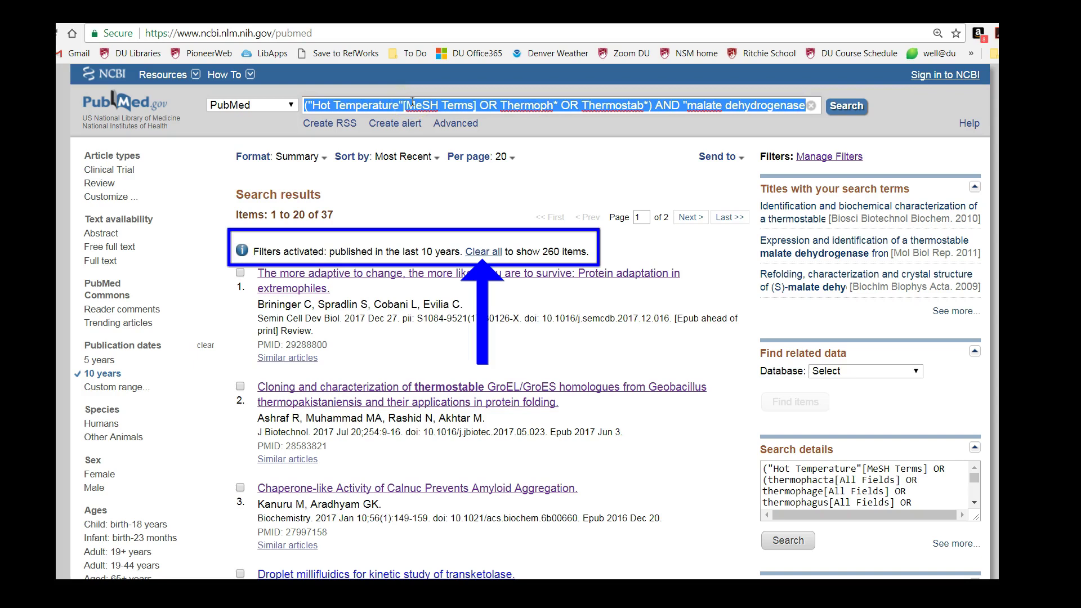
text("protein aggregation" AND Alzheimer*)
key(Return)
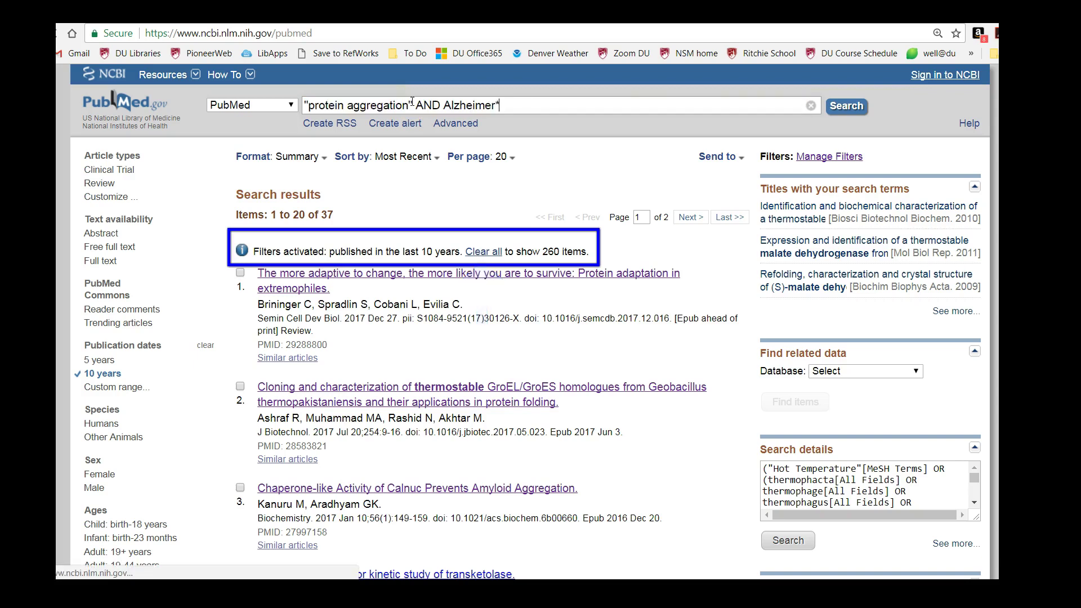